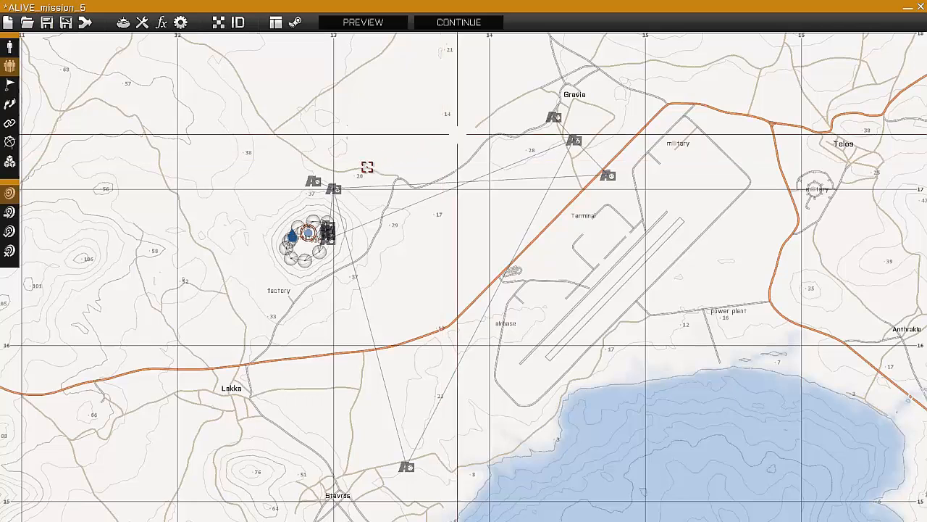
- Examine the placed ALiVE modules around Gravia, the hilltop base and Stavros, and the synchronization links between them
{"action": "left_click", "coordinate": [334, 189]}
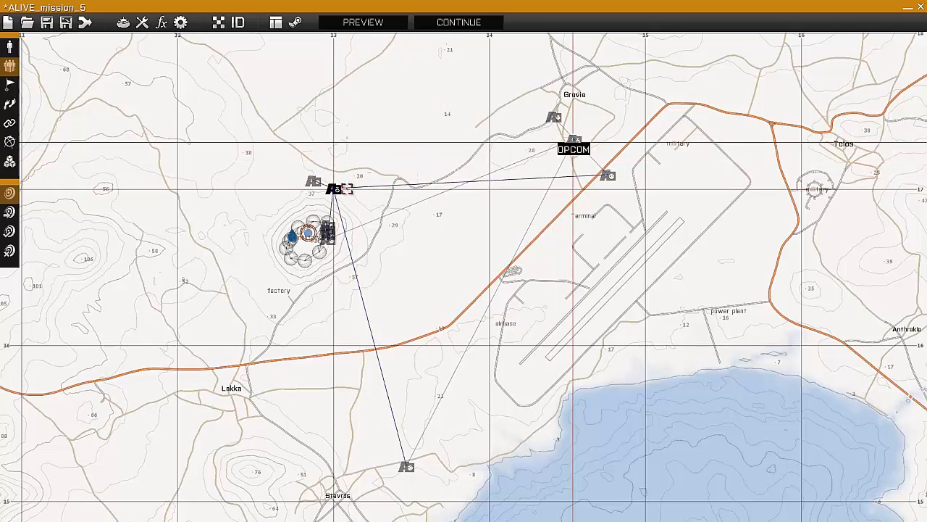
{"action": "left_click", "coordinate": [573, 140]}
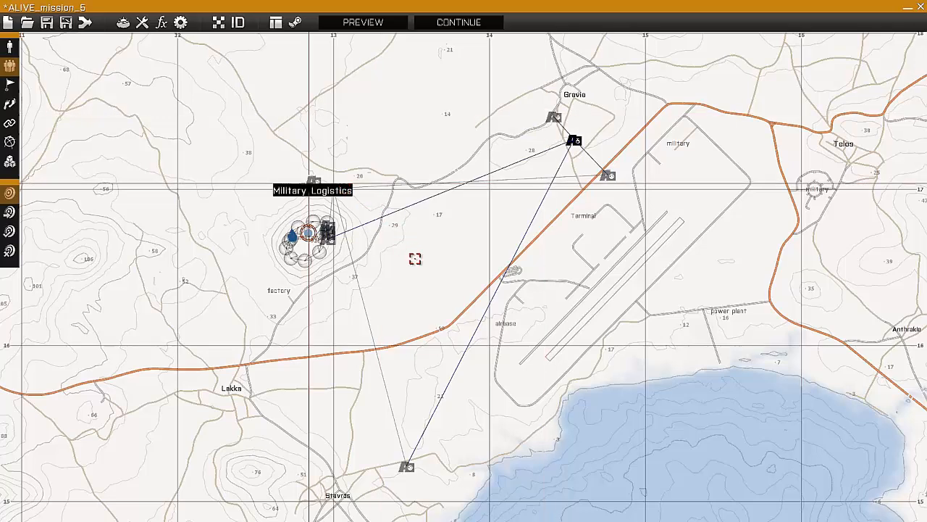
{"action": "right_click_drag", "start_coordinate": [445, 233], "coordinate": [468, 213]}
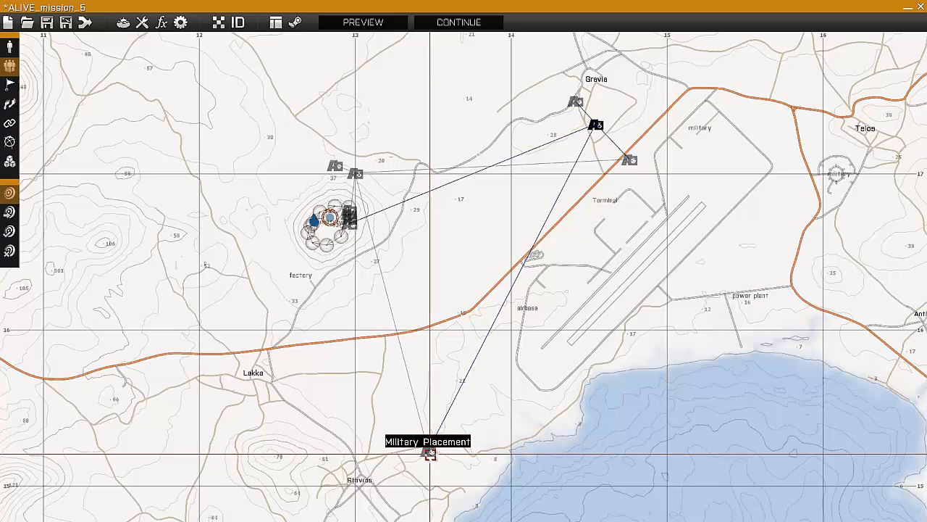
{"action": "scroll", "coordinate": [430, 452], "scroll_direction": "up", "scroll_amount": 3}
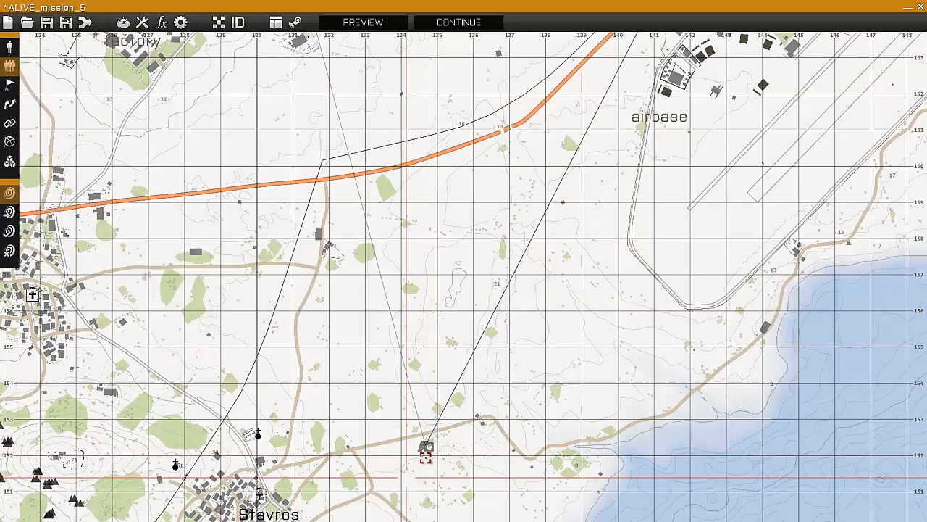
{"action": "scroll", "coordinate": [430, 454], "scroll_direction": "down", "scroll_amount": 3}
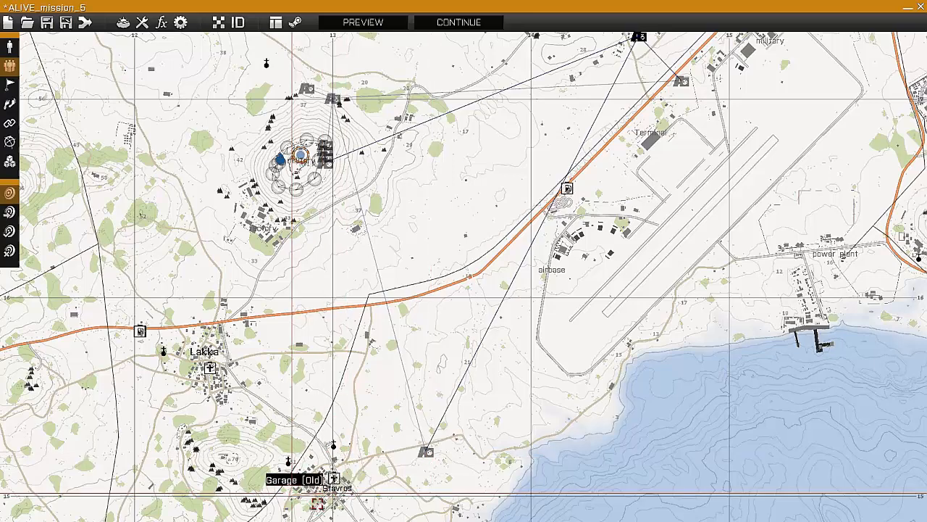
{"action": "scroll", "coordinate": [342, 404], "scroll_direction": "down", "scroll_amount": 3}
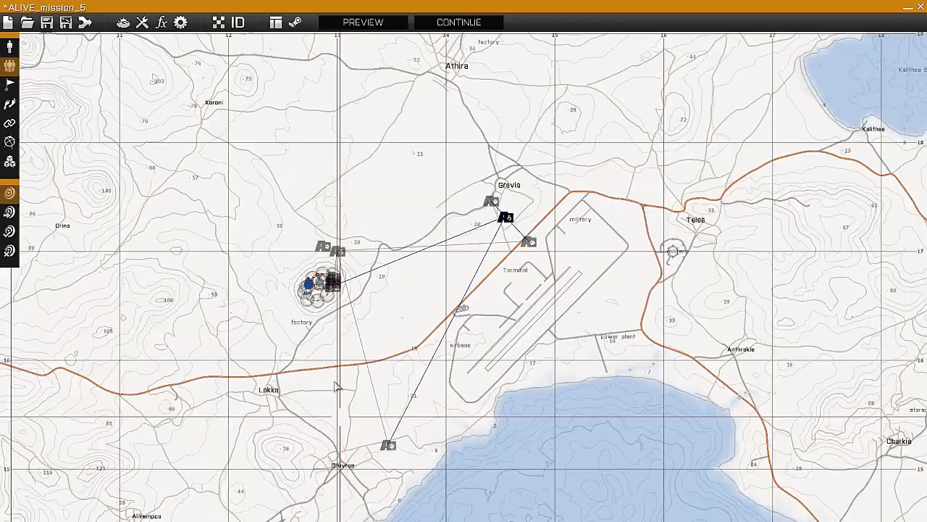
{"action": "scroll", "coordinate": [338, 387], "scroll_direction": "up", "scroll_amount": 2}
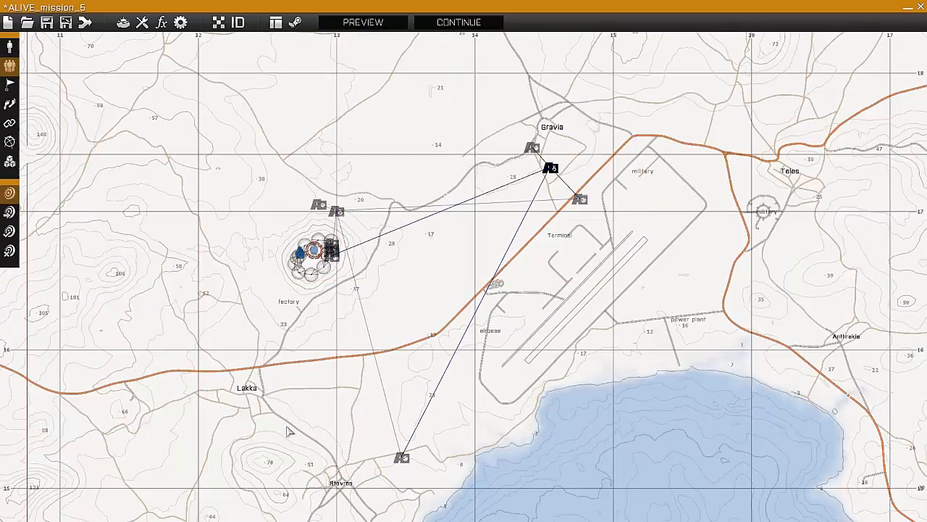
{"action": "scroll", "coordinate": [330, 373], "scroll_direction": "up", "scroll_amount": 2}
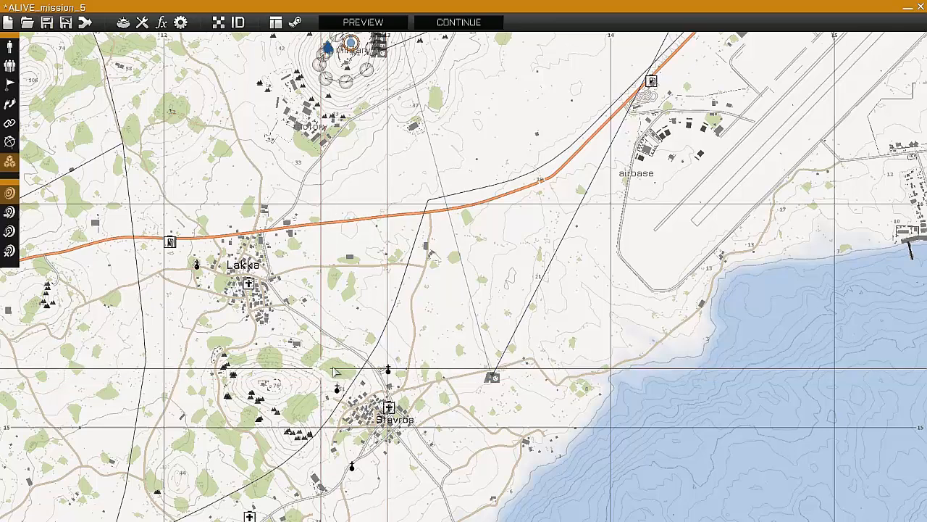
- Start a new ALiVE Military module northwest of Stavros and make it a Military Civilian Placement
{"action": "double_click", "coordinate": [343, 186]}
{"action": "left_click", "coordinate": [356, 186]}
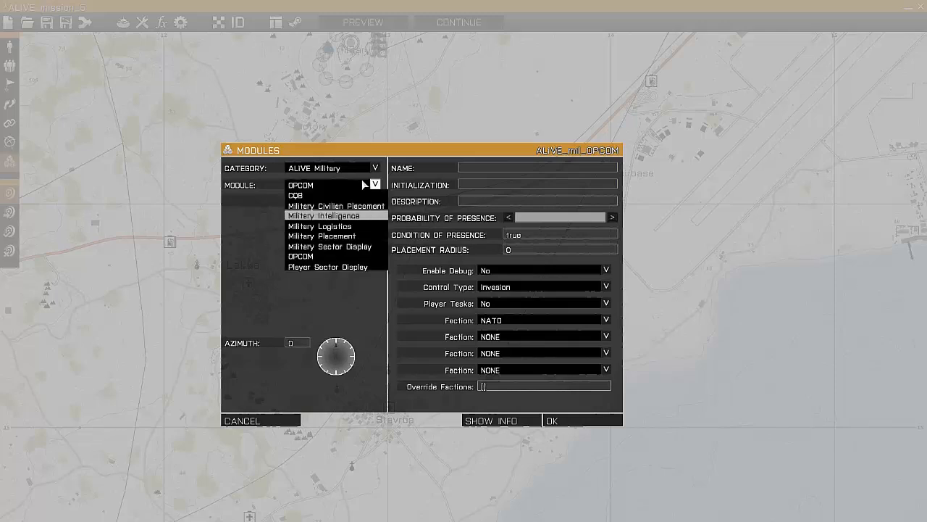
{"action": "left_click", "coordinate": [358, 215]}
{"action": "left_click", "coordinate": [362, 182]}
{"action": "left_click", "coordinate": [357, 203]}
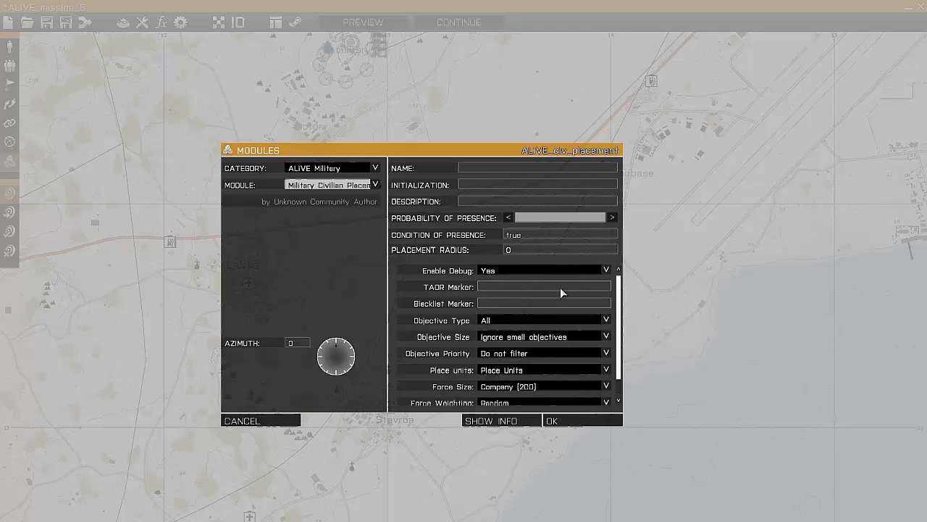
- Set the module's force size to Company (100) and force faction to BLU_F, and place it
{"action": "scroll", "coordinate": [555, 293], "scroll_direction": "down", "scroll_amount": 1}
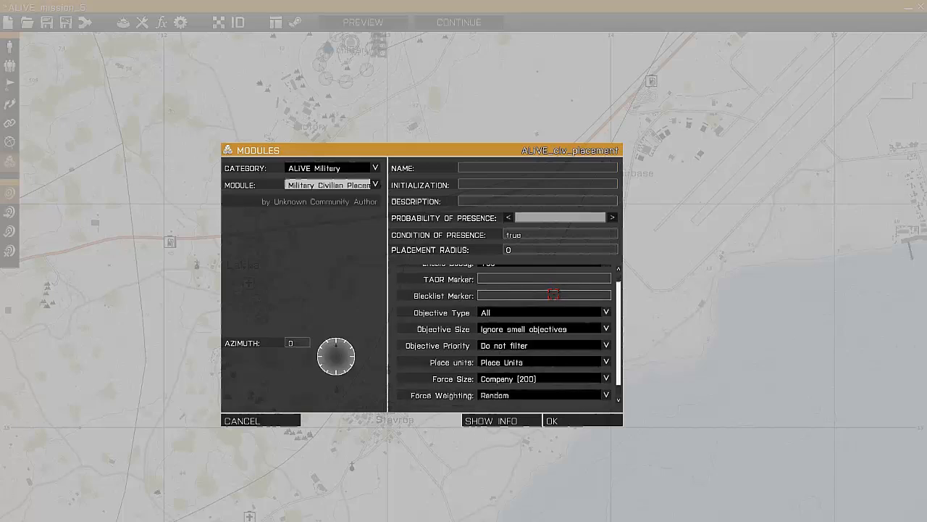
{"action": "scroll", "coordinate": [550, 377], "scroll_direction": "down", "scroll_amount": 1}
{"action": "left_click", "coordinate": [550, 367]}
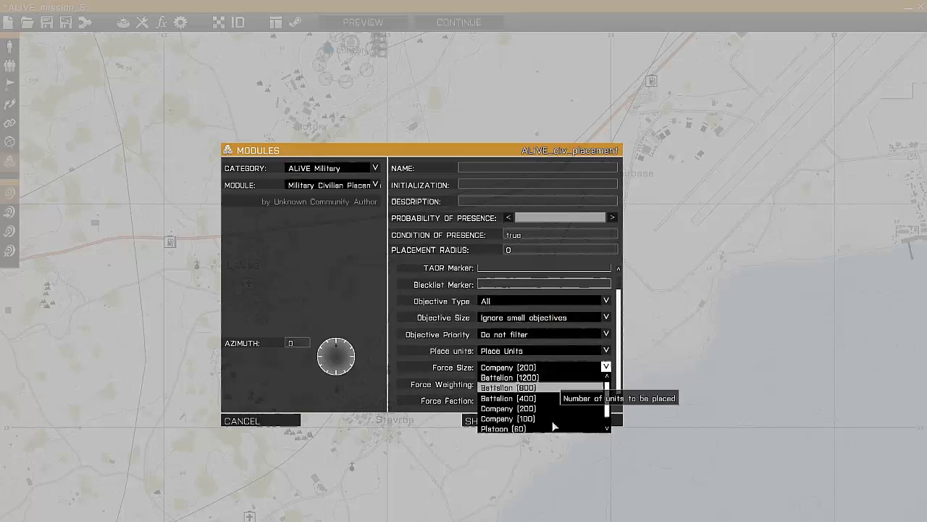
{"action": "scroll", "coordinate": [547, 376], "scroll_direction": "down", "scroll_amount": 1}
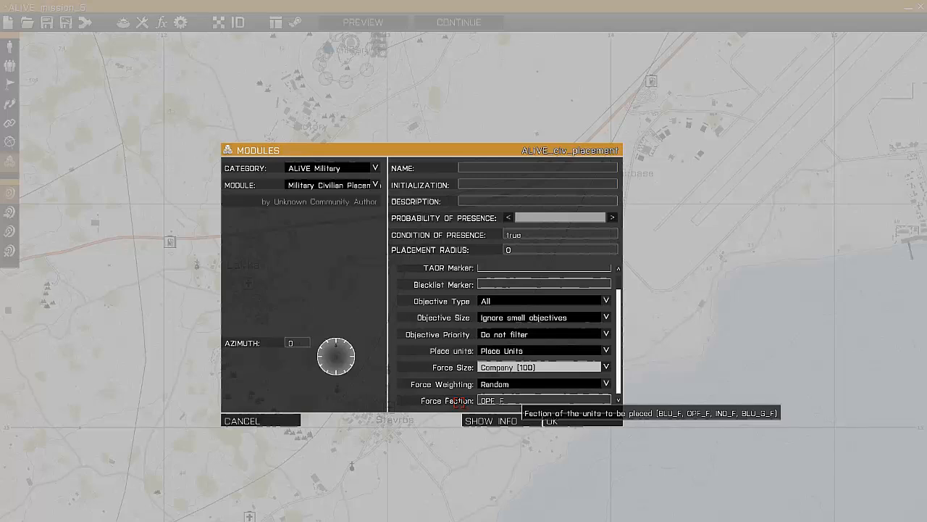
{"action": "left_click_drag", "start_coordinate": [515, 402], "coordinate": [462, 407]}
{"action": "type", "text": "BLU"}
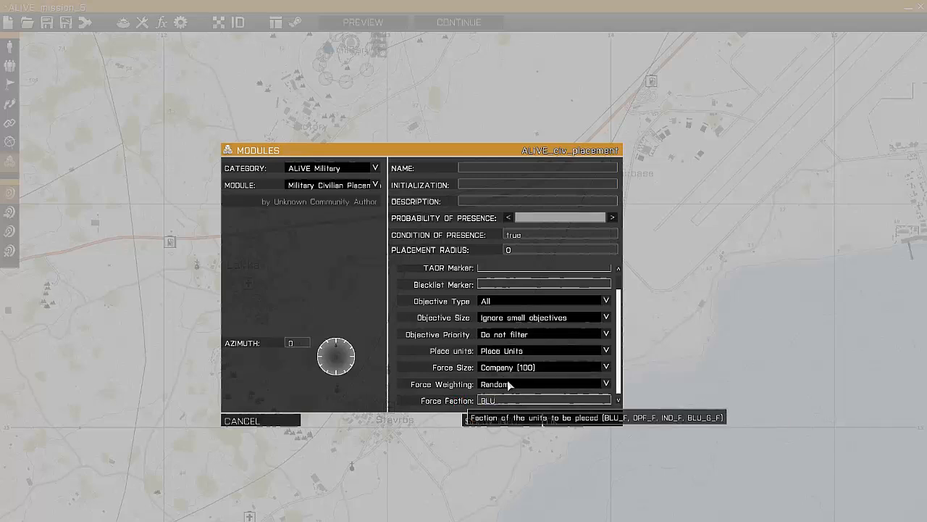
{"action": "type", "text": "_F"}
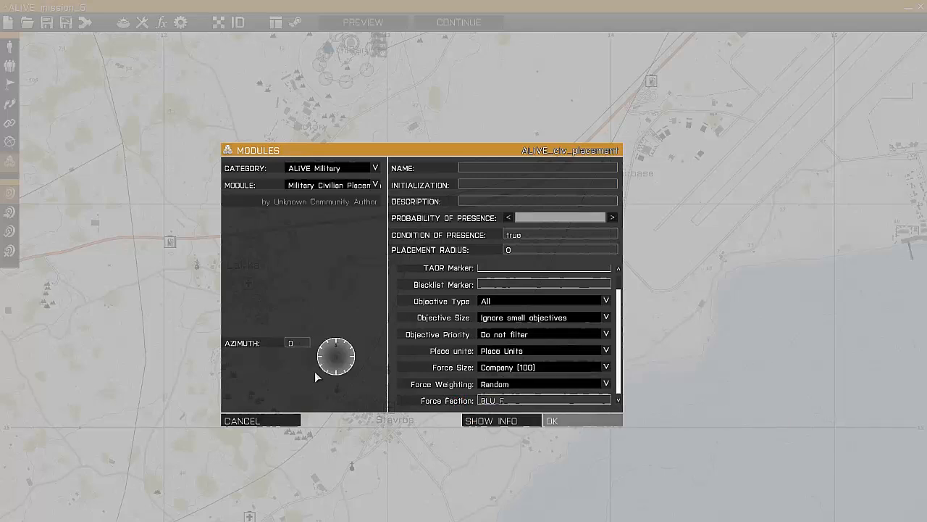
{"action": "left_click", "coordinate": [573, 421]}
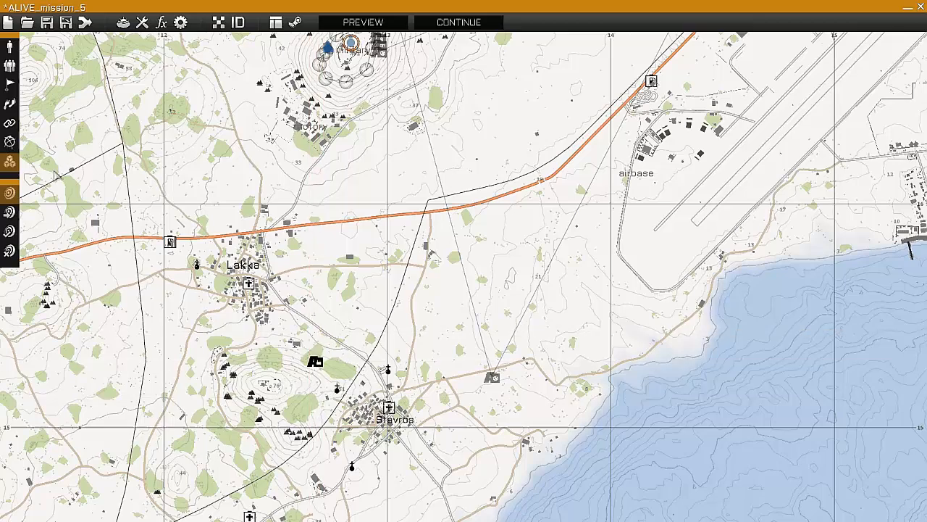
- Start a new area marker over Stavros with both axes set to 200
{"action": "scroll", "coordinate": [357, 378], "scroll_direction": "down", "scroll_amount": 2}
{"action": "left_click", "coordinate": [10, 143]}
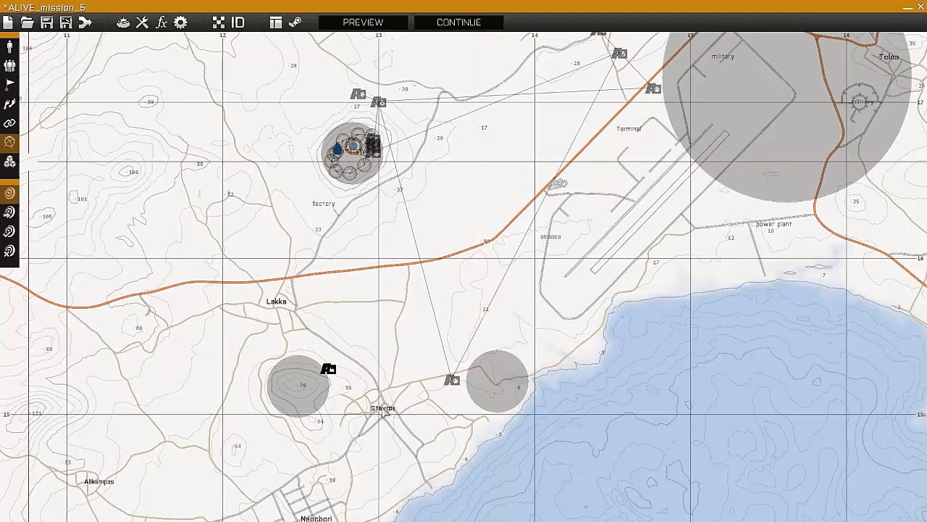
{"action": "double_click", "coordinate": [316, 196]}
{"action": "left_click", "coordinate": [304, 186]}
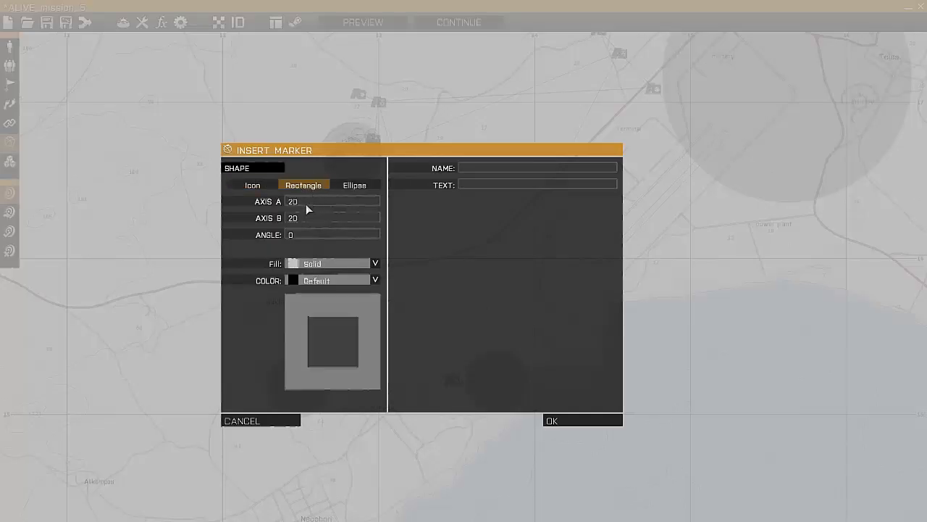
{"action": "type", "text": "0"}
- Name the marker BLUFOR_TAOR_4, copy that name, make the shape an ellipse and place the marker
{"action": "left_click", "coordinate": [480, 169]}
{"action": "type", "text": "BLU"}
{"action": "type", "text": "FOR_TAOR_"}
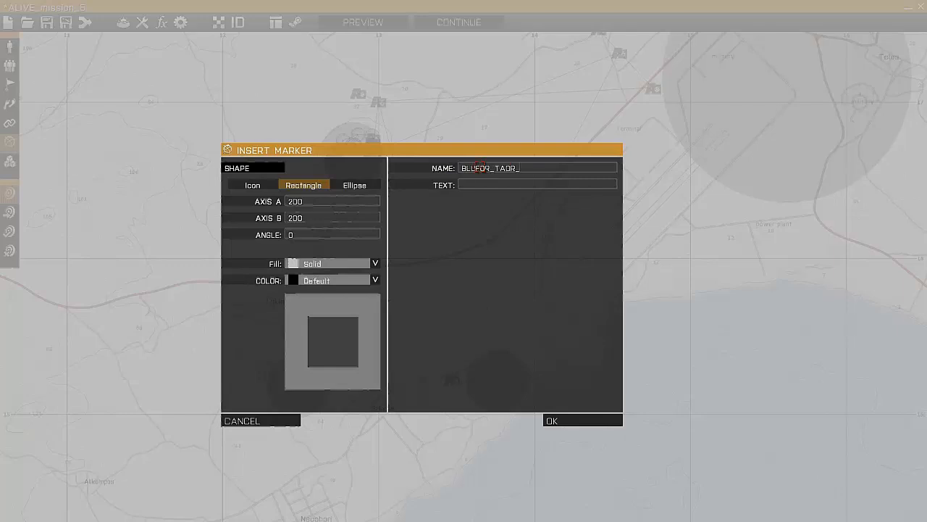
{"action": "type", "text": "4"}
{"action": "key", "text": "ctrl+a"}
{"action": "key", "text": "ctrl+c"}
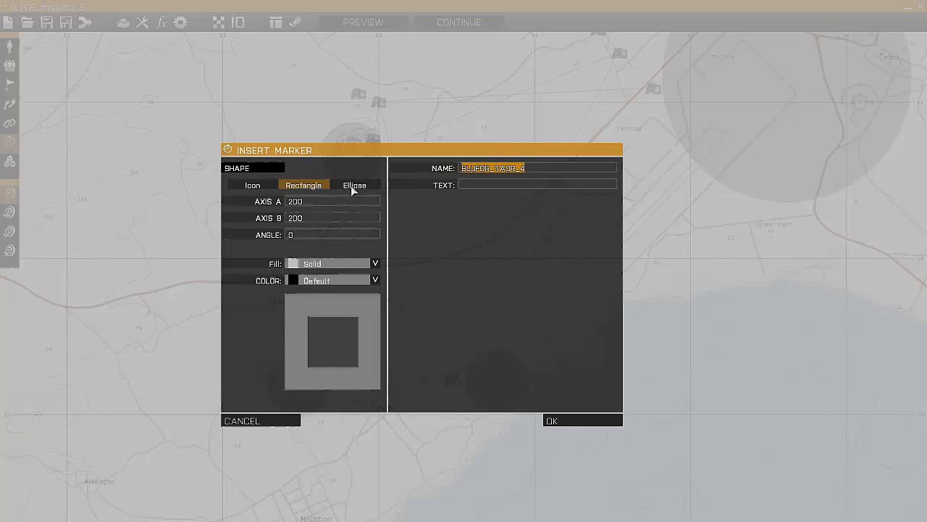
{"action": "left_click", "coordinate": [555, 421]}
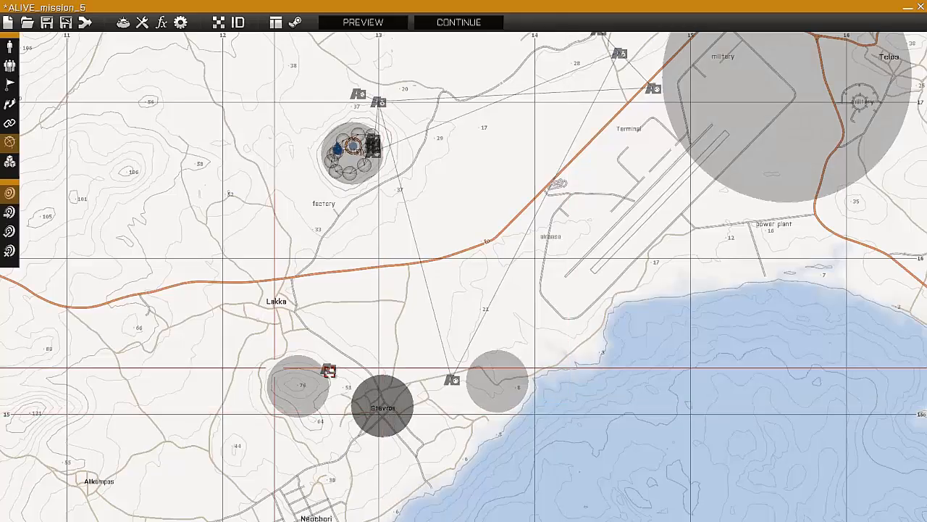
- Move the Military Civilian Placement module to just north of Stavros and set its TAOR marker to BLUFOR_TAOR_4
{"action": "left_click_drag", "start_coordinate": [329, 371], "coordinate": [380, 369]}
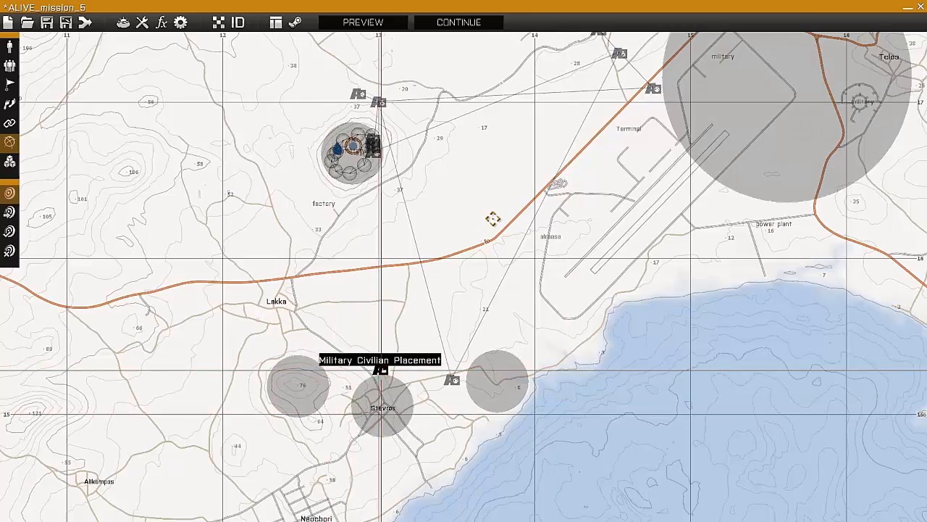
{"action": "double_click", "coordinate": [506, 290]}
{"action": "left_click", "coordinate": [503, 286]}
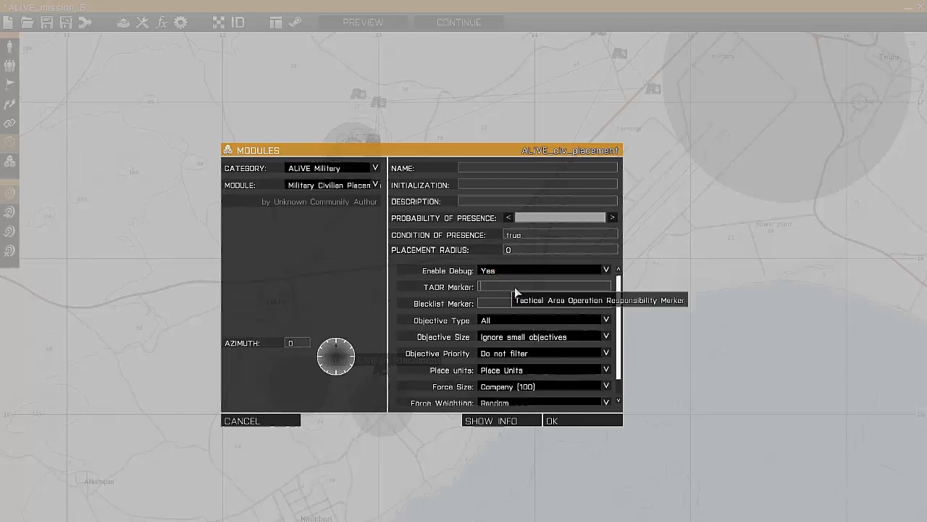
{"action": "key", "text": "ctrl+v"}
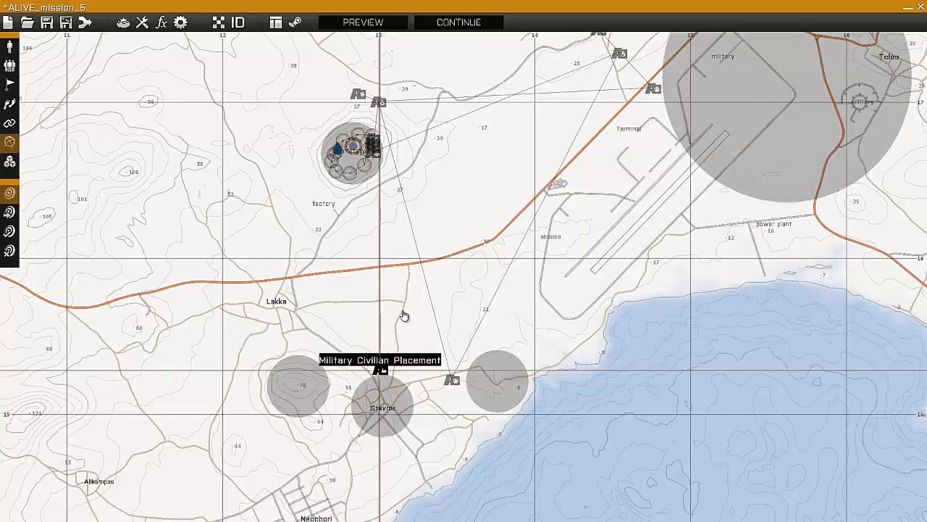
- Synchronize the Stavros Military Civilian Placement module with the hub module north of the hilltop base and with the OPCOM near Gravia
{"action": "scroll", "coordinate": [362, 265], "scroll_direction": "down", "scroll_amount": 2}
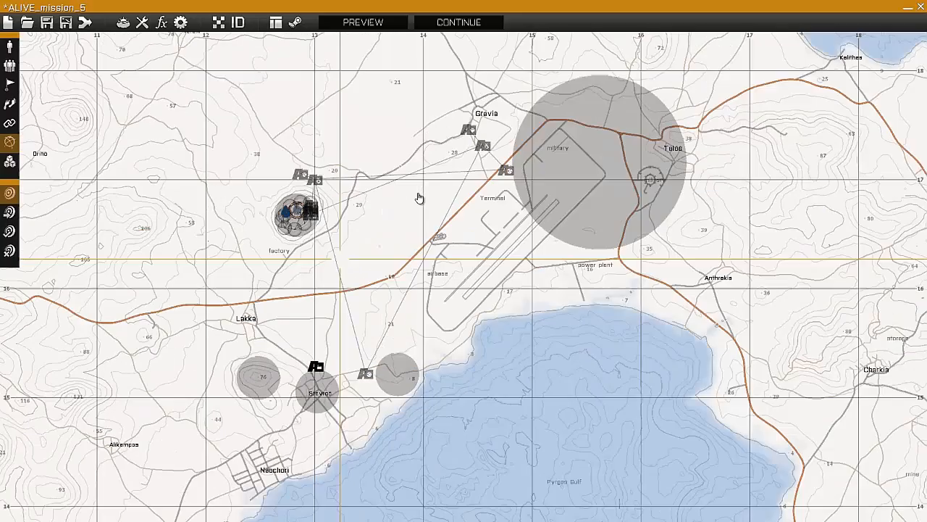
{"action": "scroll", "coordinate": [419, 109], "scroll_direction": "up", "scroll_amount": 1}
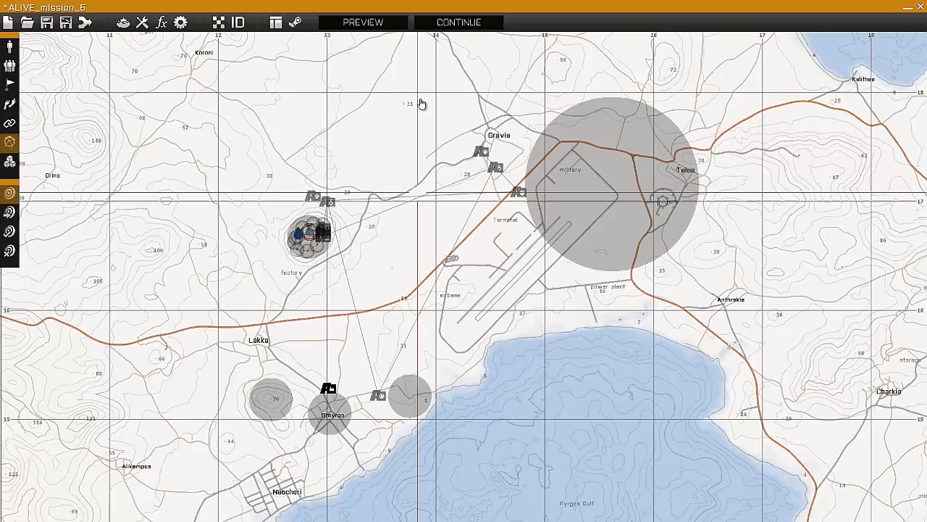
{"action": "left_click", "coordinate": [366, 24]}
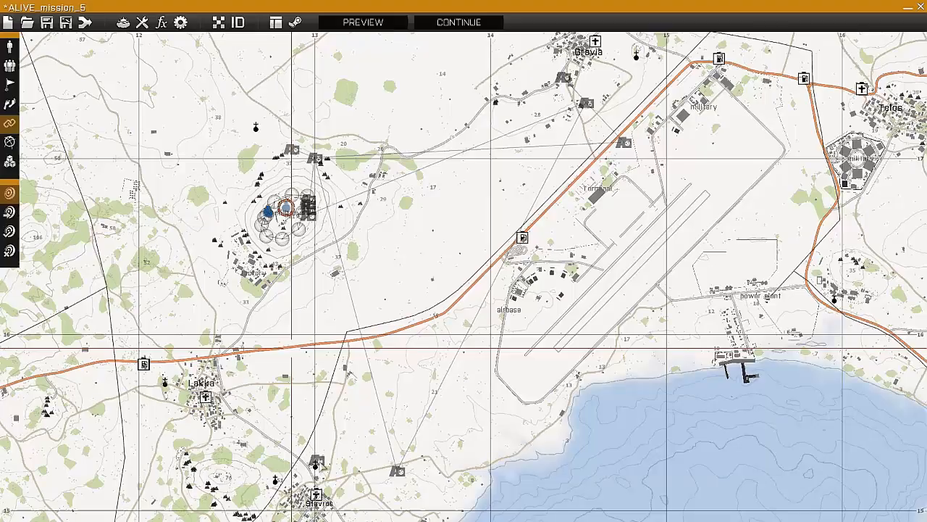
{"action": "scroll", "coordinate": [458, 309], "scroll_direction": "down", "scroll_amount": 2}
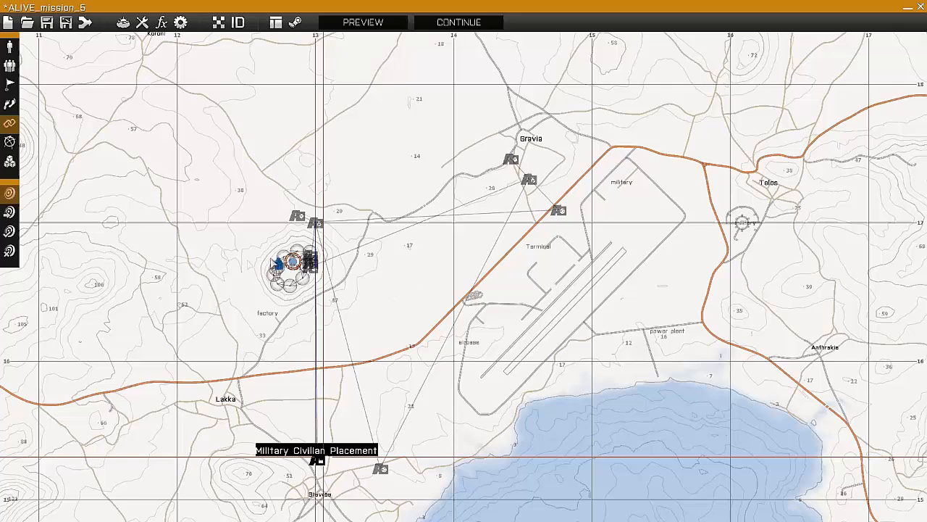
{"action": "left_click", "coordinate": [529, 180]}
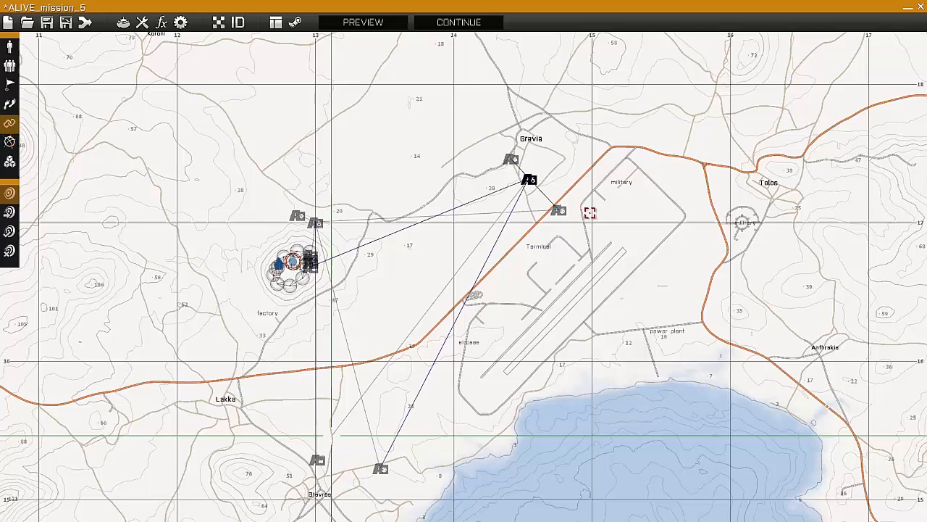
{"action": "left_click", "coordinate": [317, 460]}
- Insert a 200 by 200 elliptical marker named OPFOR_TAOR_2 over Anthrakia
{"action": "right_click_drag", "start_coordinate": [153, 147], "coordinate": [44, 146]}
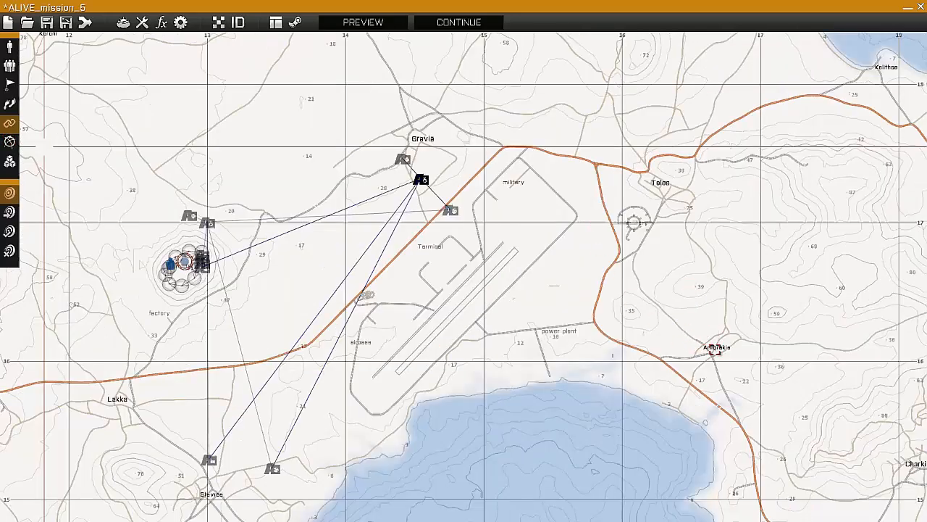
{"action": "key", "text": "F6"}
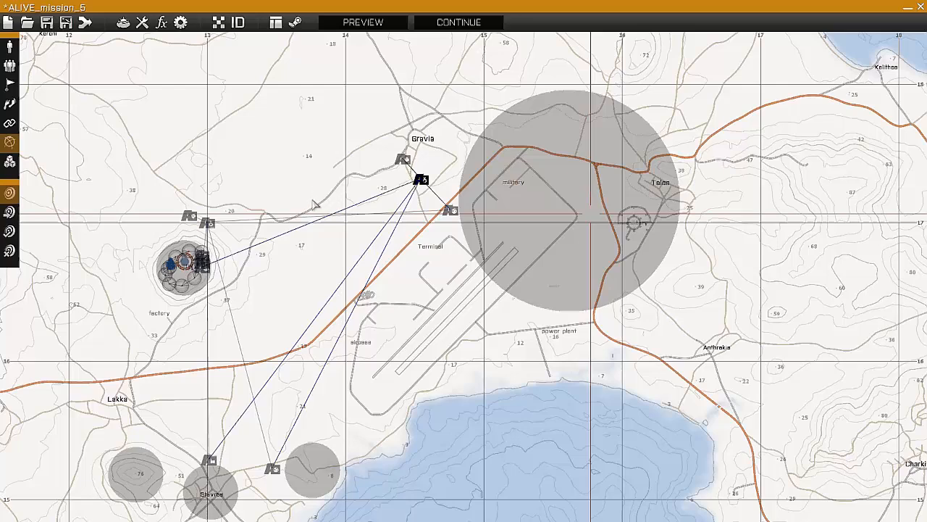
{"action": "scroll", "coordinate": [707, 339], "scroll_direction": "up", "scroll_amount": 3}
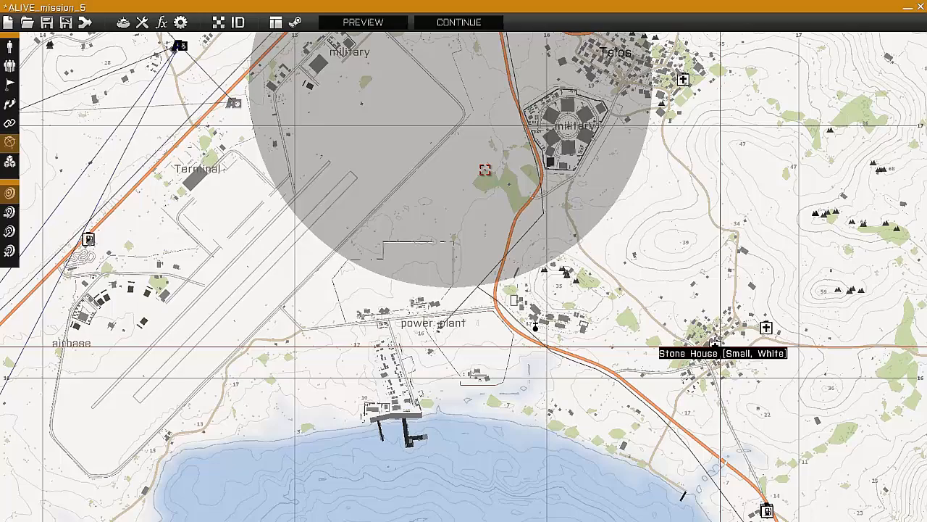
{"action": "double_click", "coordinate": [485, 169]}
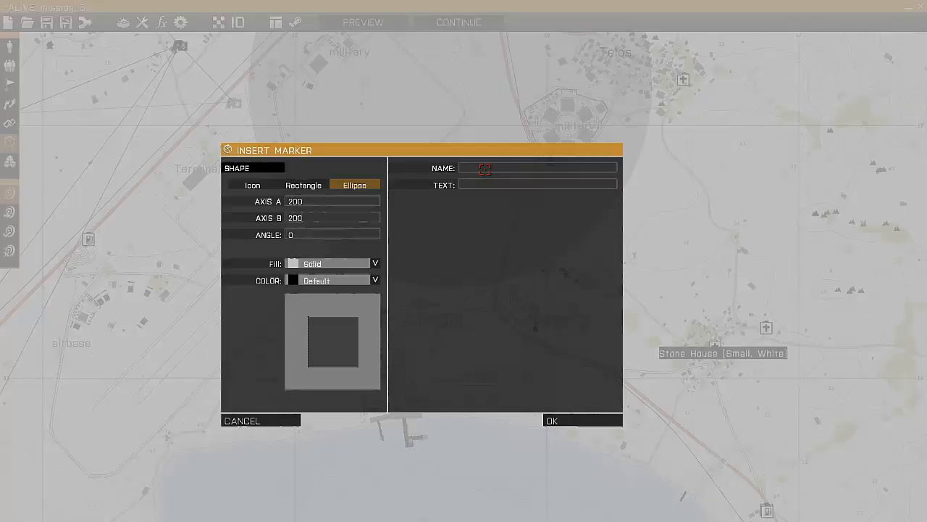
{"action": "type", "text": "OPFOR_TAOR_2"}
{"action": "key", "text": "Return"}
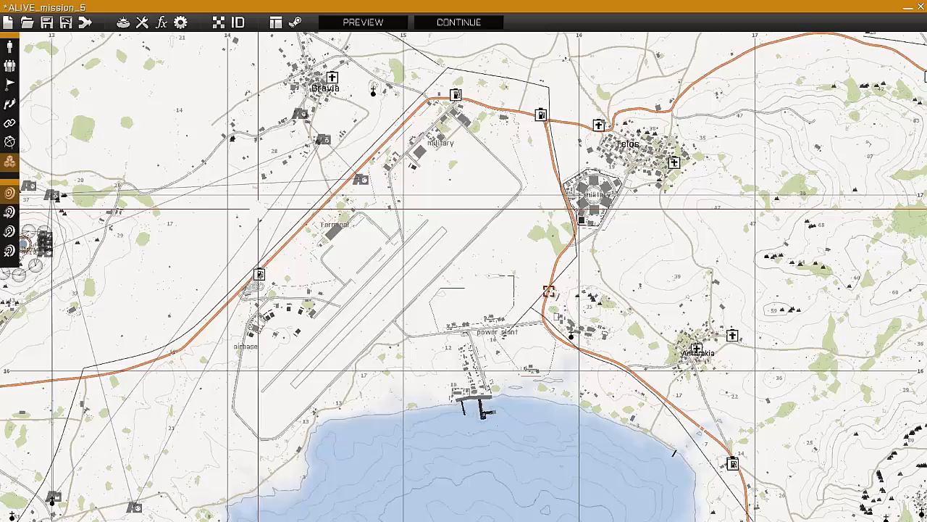
- Add a Military Civilian Placement module with TAOR marker OPFOR_TAOR_2 and position it just north of Anthrakia
{"action": "double_click", "coordinate": [536, 380]}
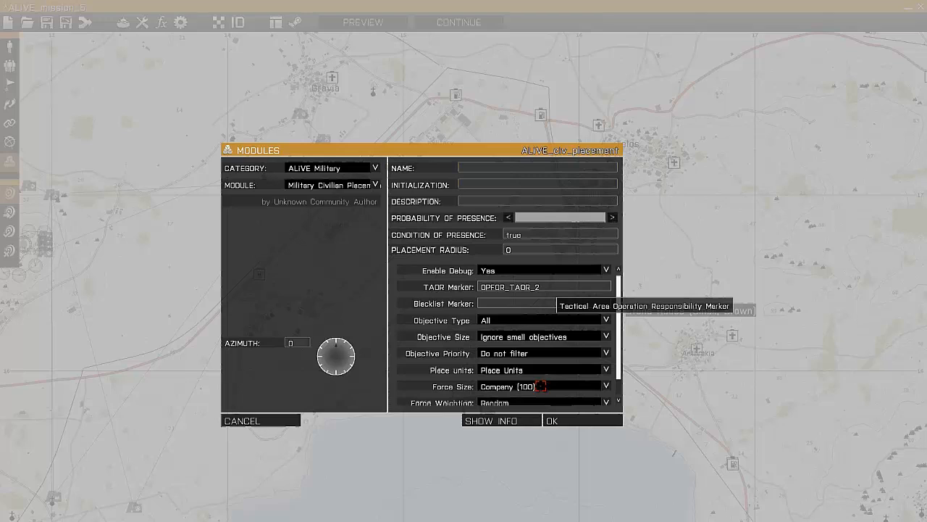
{"action": "scroll", "coordinate": [536, 383], "scroll_direction": "down", "scroll_amount": 1}
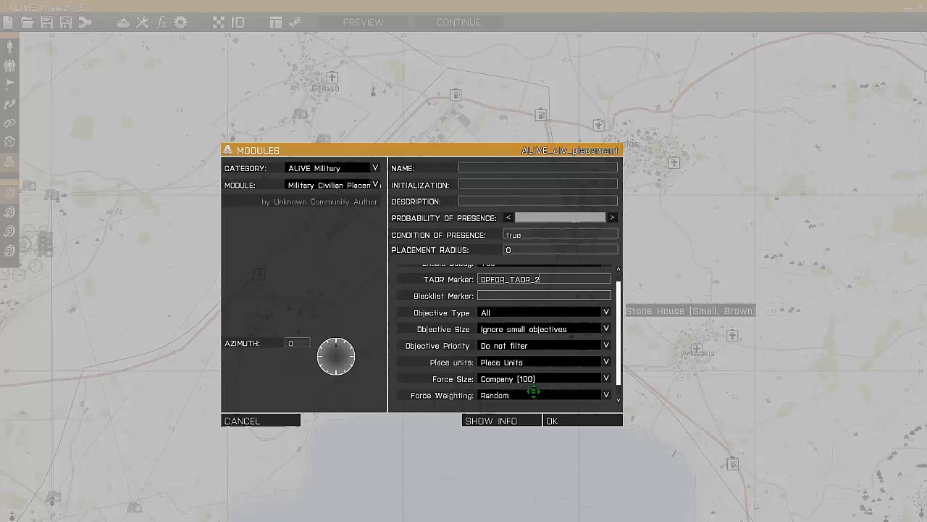
{"action": "scroll", "coordinate": [533, 386], "scroll_direction": "down", "scroll_amount": 1}
{"action": "left_click", "coordinate": [559, 416]}
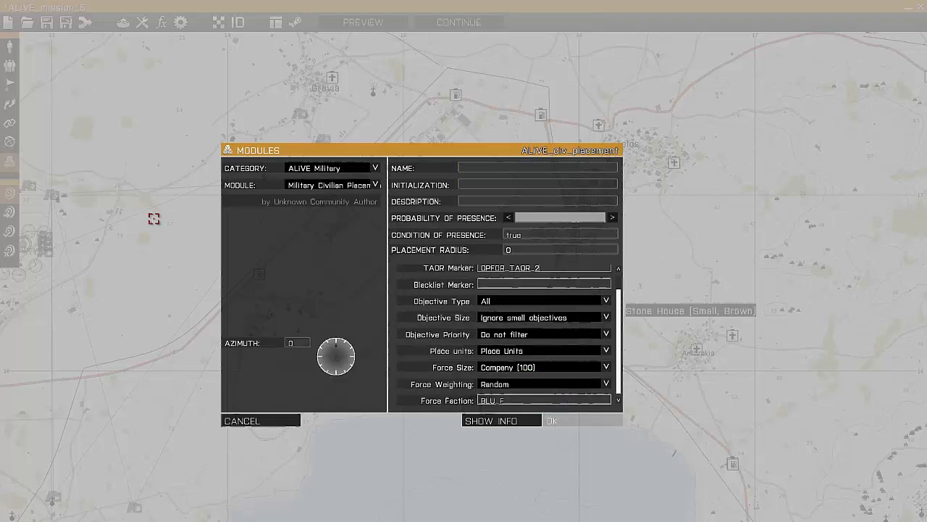
{"action": "scroll", "coordinate": [120, 211], "scroll_direction": "down", "scroll_amount": 1}
{"action": "left_click", "coordinate": [9, 142]}
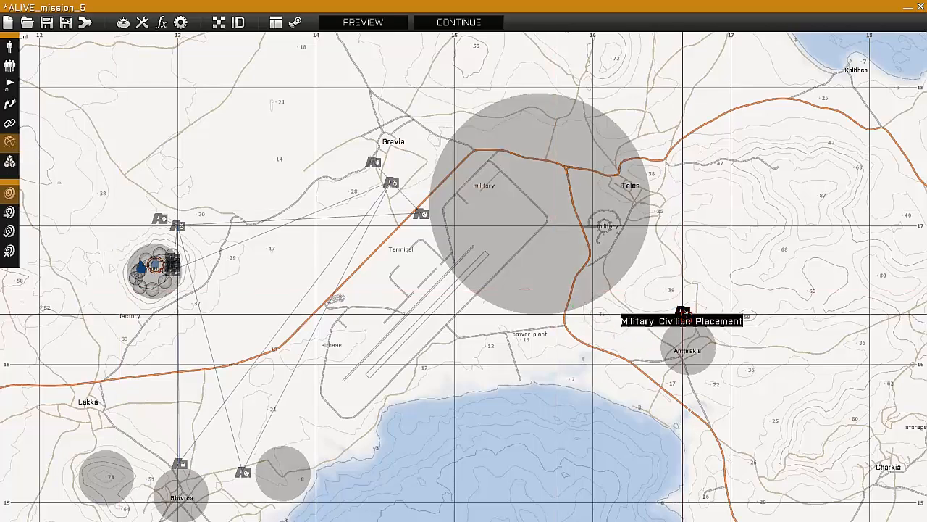
{"action": "left_click_drag", "start_coordinate": [683, 314], "coordinate": [690, 313]}
- Synchronize the Anthrakia Military Civilian Placement module with the OPCOM near Gravia and the hub module north of the hilltop base
{"action": "left_click", "coordinate": [9, 123]}
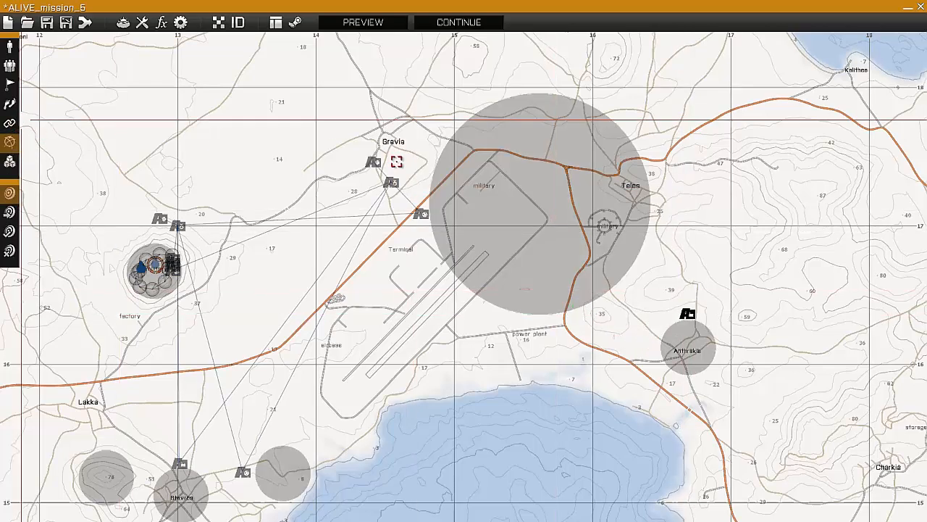
{"action": "left_click_drag", "start_coordinate": [392, 183], "coordinate": [689, 314]}
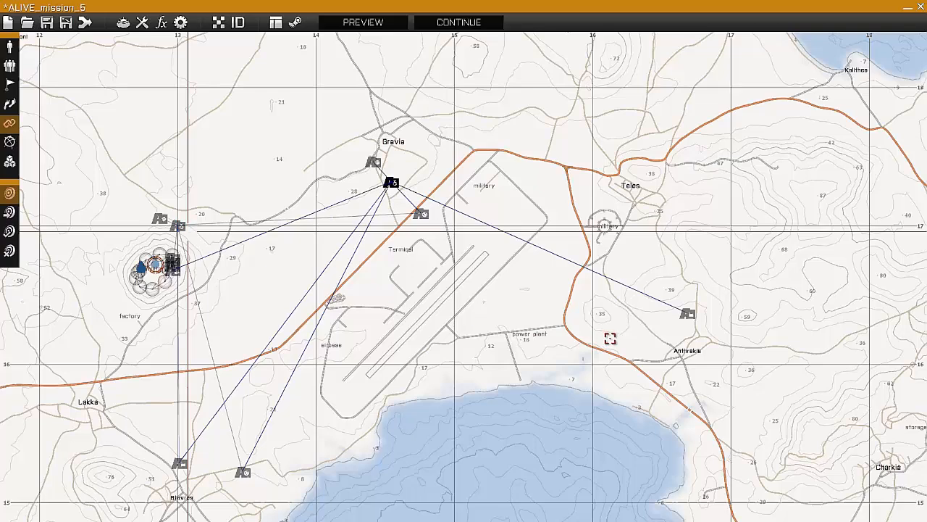
{"action": "left_click", "coordinate": [688, 313]}
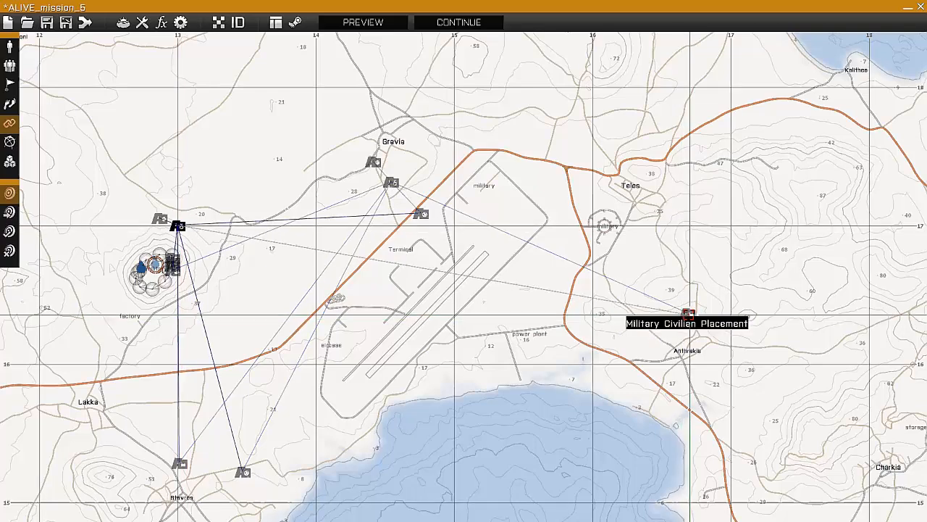
{"action": "left_click", "coordinate": [689, 315]}
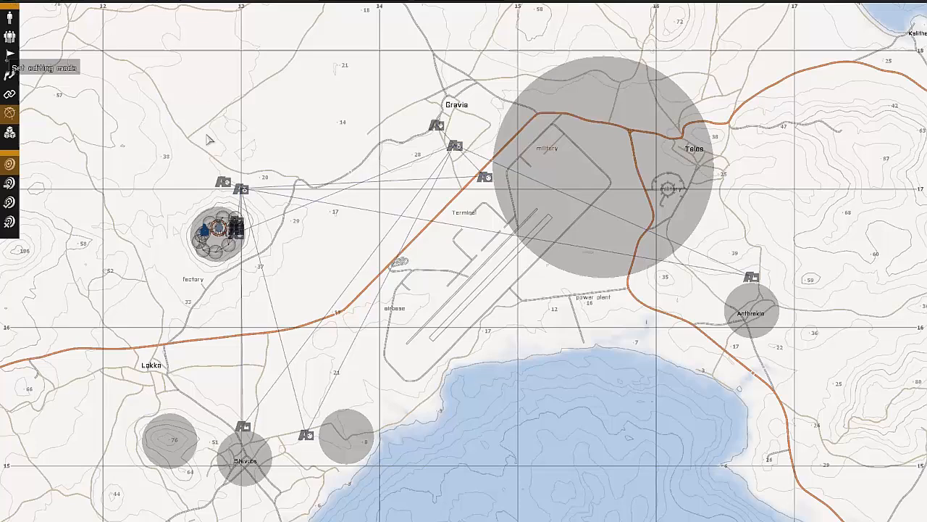
- Start a new mission with an empty map
{"action": "key", "text": "Escape"}
{"action": "key", "text": "Return"}
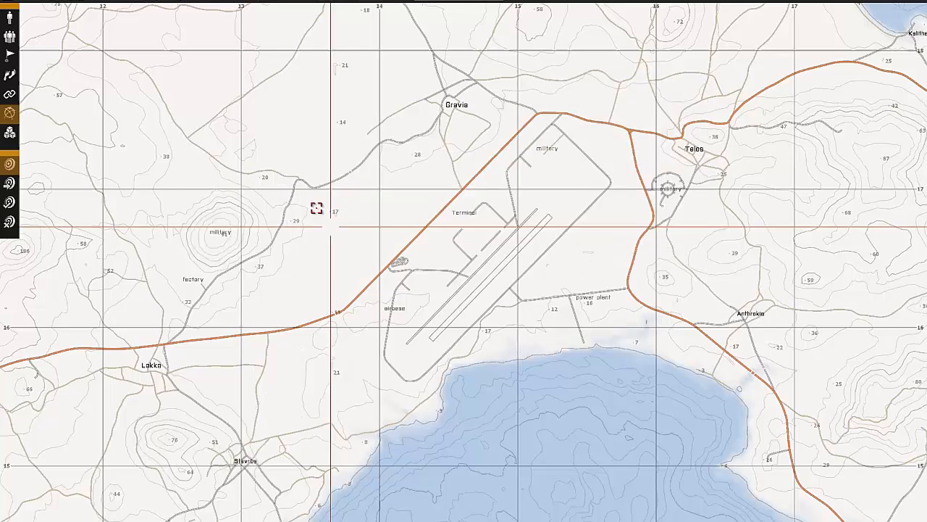
{"action": "scroll", "coordinate": [307, 178], "scroll_direction": "down", "scroll_amount": 5}
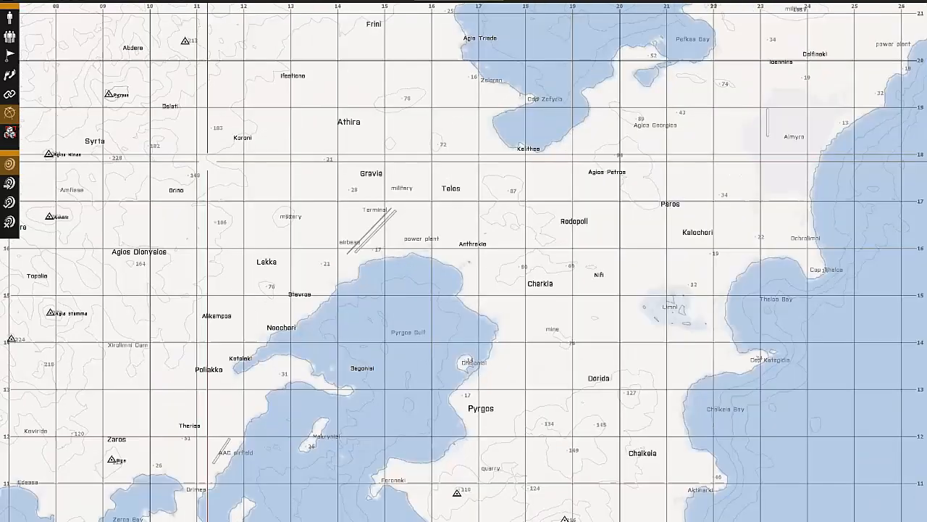
- Place a Requires ALiVE module from the ALiVE Systems category northeast of Lakka
{"action": "left_click", "coordinate": [9, 133]}
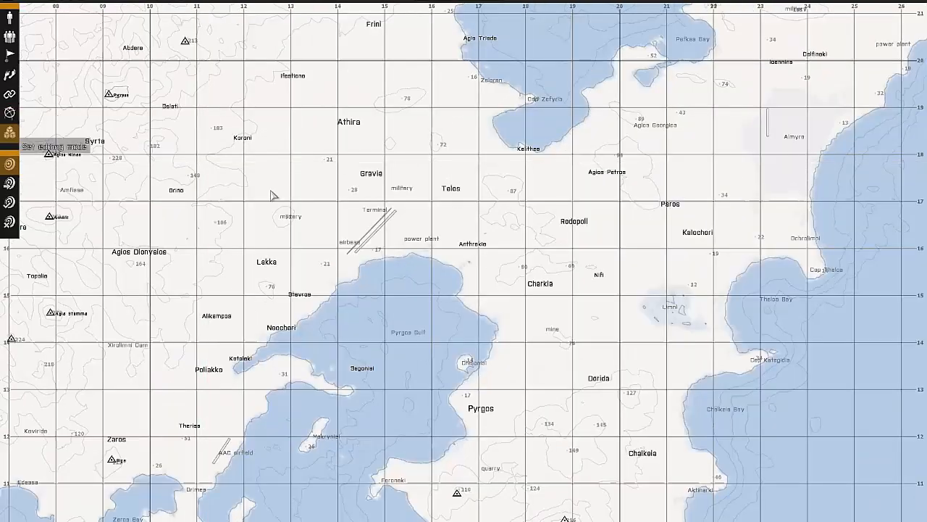
{"action": "double_click", "coordinate": [327, 146]}
{"action": "left_click", "coordinate": [331, 139]}
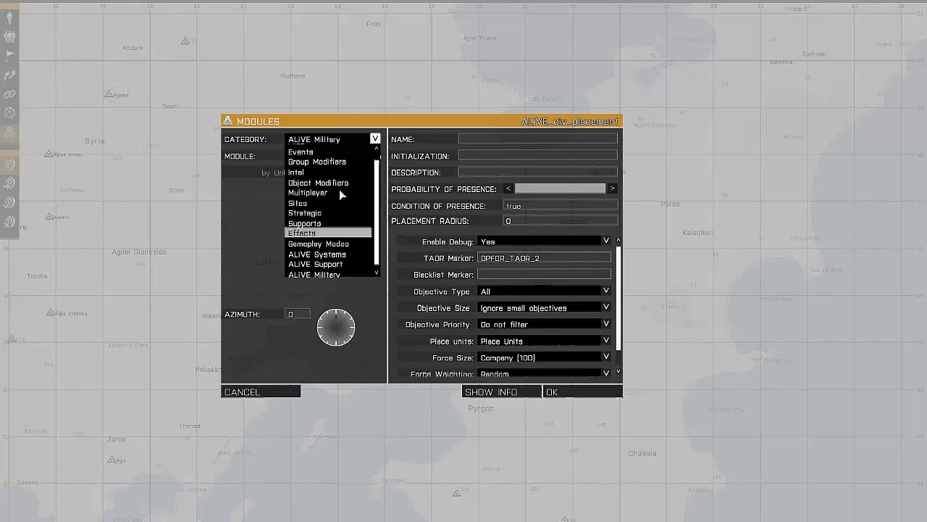
{"action": "scroll", "coordinate": [342, 178], "scroll_direction": "up", "scroll_amount": 1}
{"action": "left_click", "coordinate": [349, 141]}
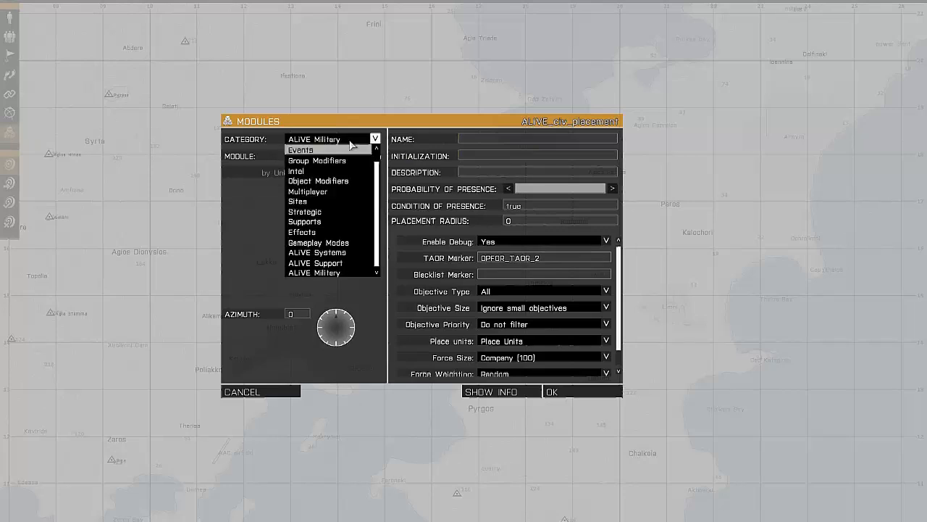
{"action": "left_click", "coordinate": [338, 245]}
{"action": "left_click", "coordinate": [332, 250]}
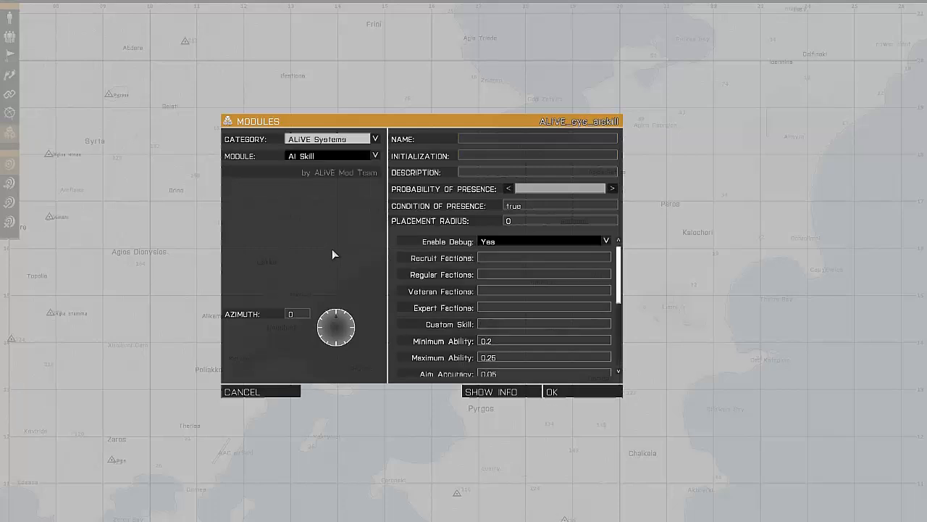
{"action": "left_click", "coordinate": [332, 258]}
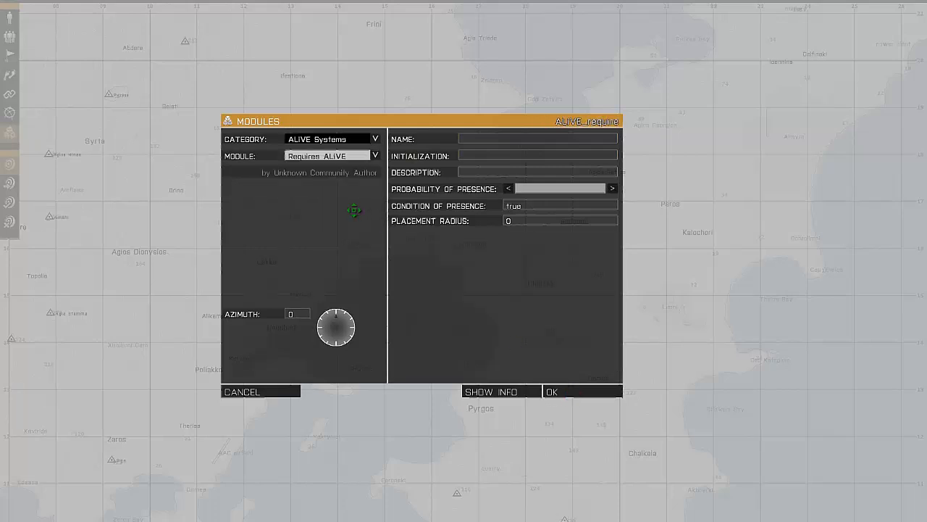
{"action": "key", "text": "Return"}
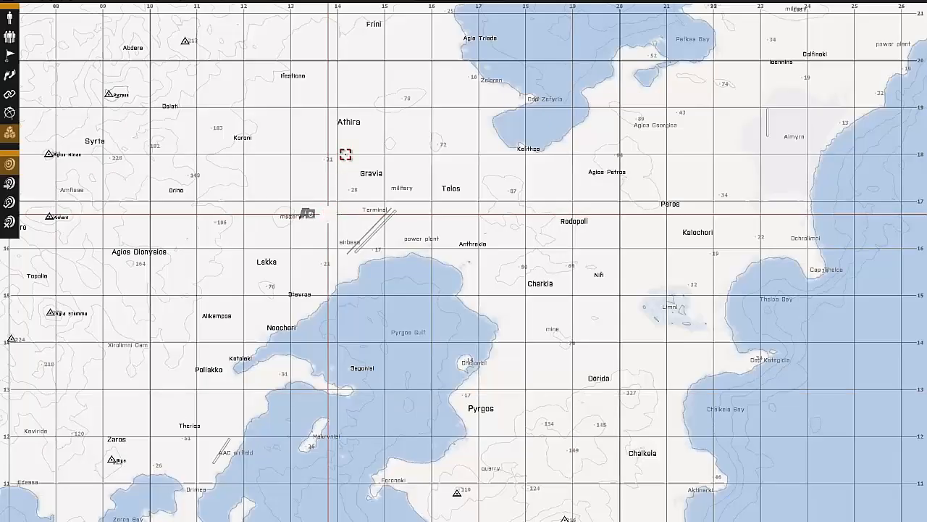
- Place an Admin Actions module beside the Requires ALiVE module
{"action": "double_click", "coordinate": [346, 153]}
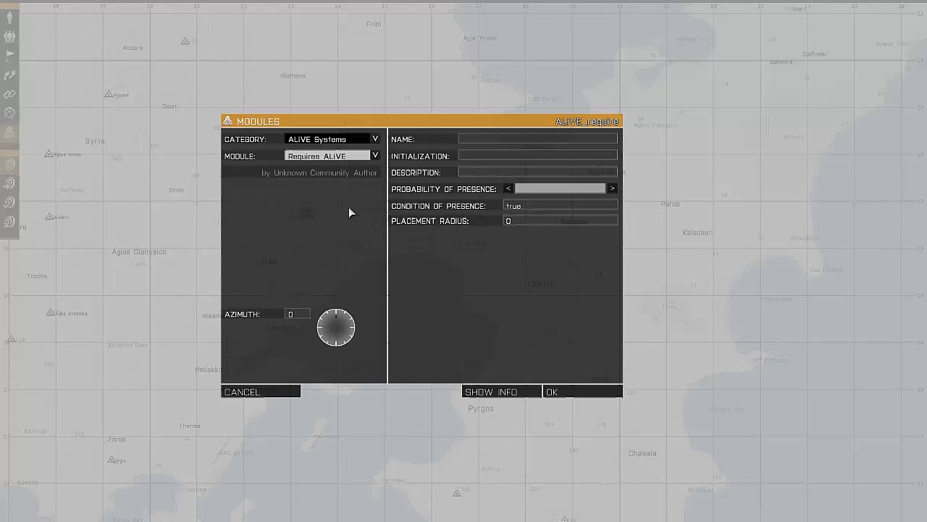
{"action": "left_click", "coordinate": [346, 155]}
{"action": "left_click", "coordinate": [348, 166]}
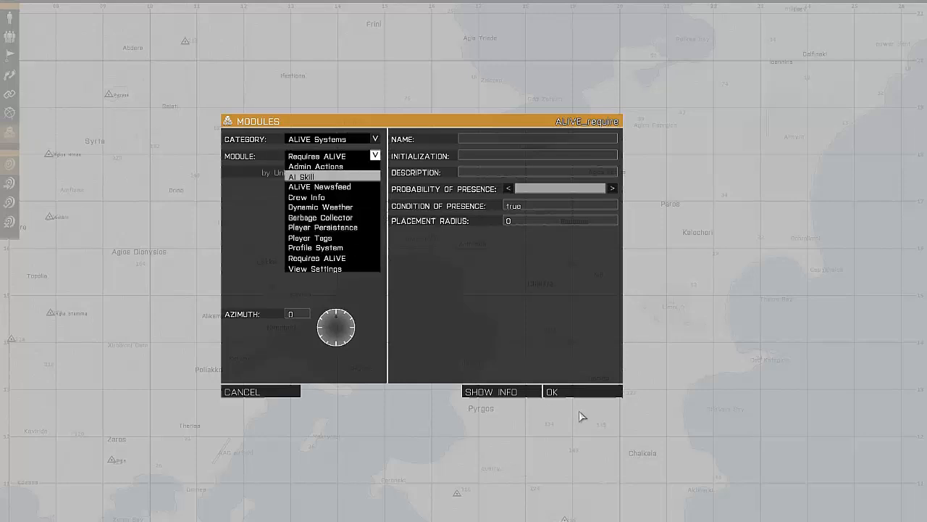
{"action": "key", "text": "Return"}
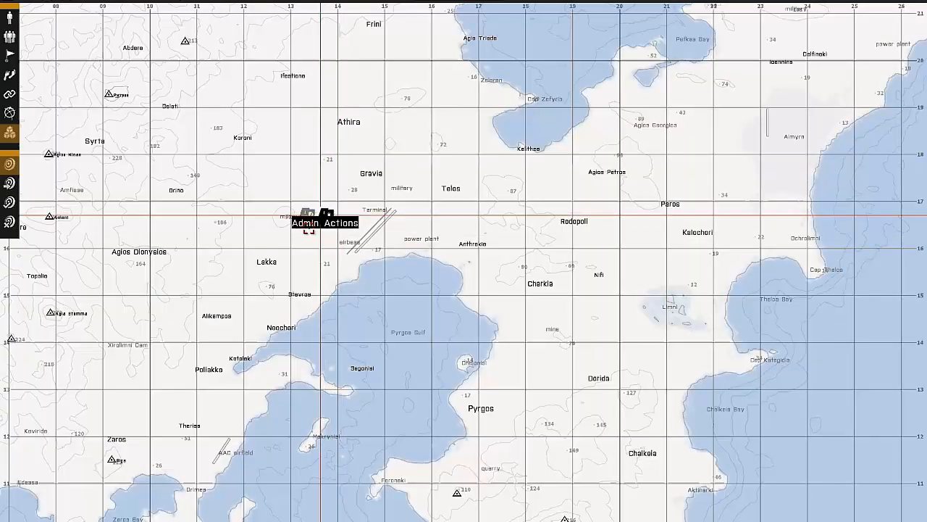
- Add an ALiVE Profile System module near the other two modules northeast of Lakka, keeping its default settings
{"action": "double_click", "coordinate": [338, 184]}
{"action": "left_click", "coordinate": [347, 156]}
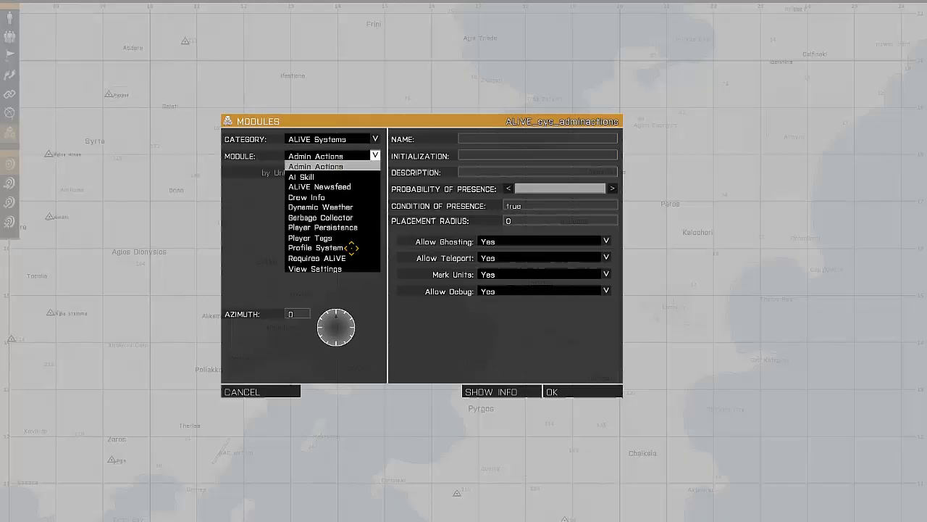
{"action": "left_click", "coordinate": [333, 247]}
{"action": "left_click", "coordinate": [584, 387]}
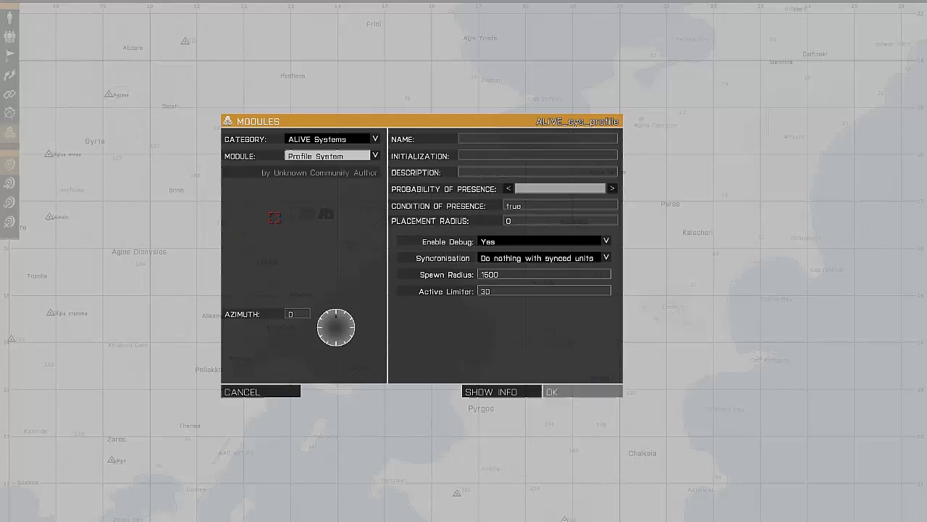
- Begin a new module in the northeast of the island and choose Military Placement from the ALiVE Military category
{"action": "scroll", "coordinate": [348, 189], "scroll_direction": "down", "scroll_amount": 3}
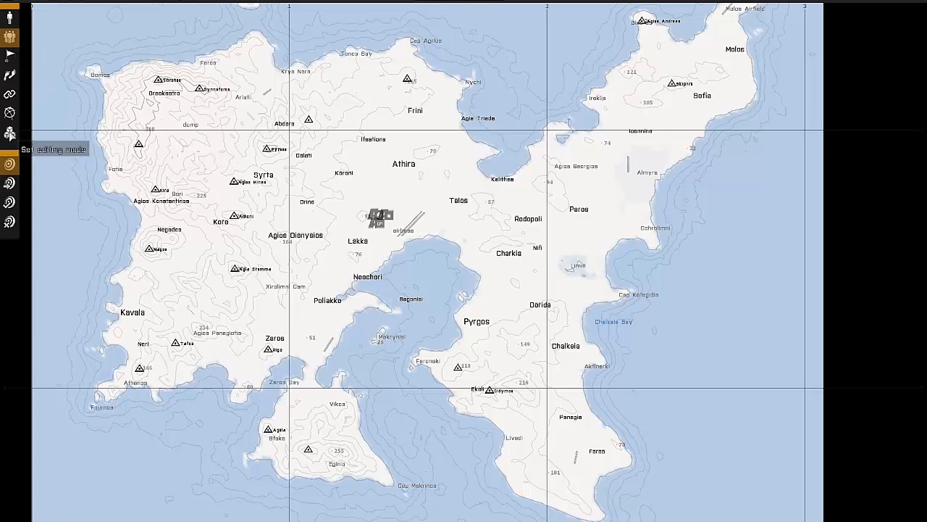
{"action": "left_click", "coordinate": [9, 132]}
{"action": "double_click", "coordinate": [461, 238]}
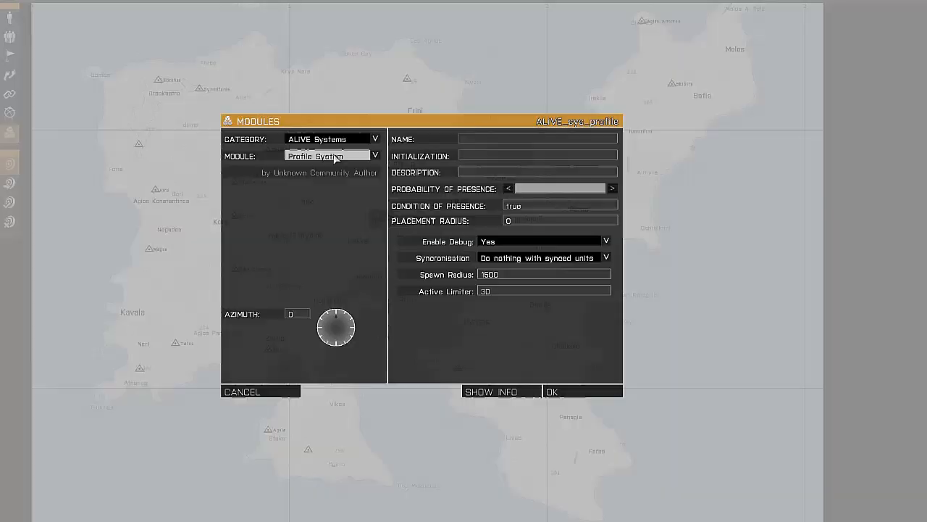
{"action": "left_click", "coordinate": [330, 156]}
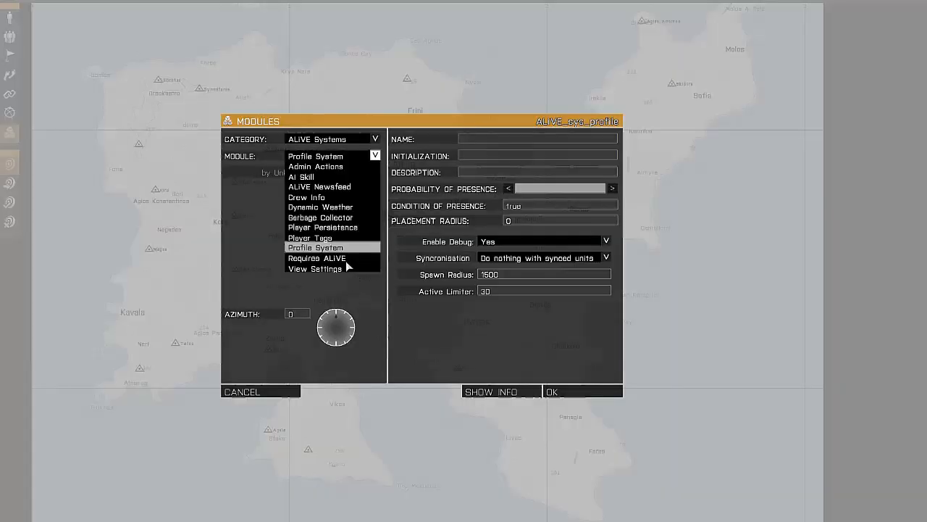
{"action": "left_click", "coordinate": [339, 139]}
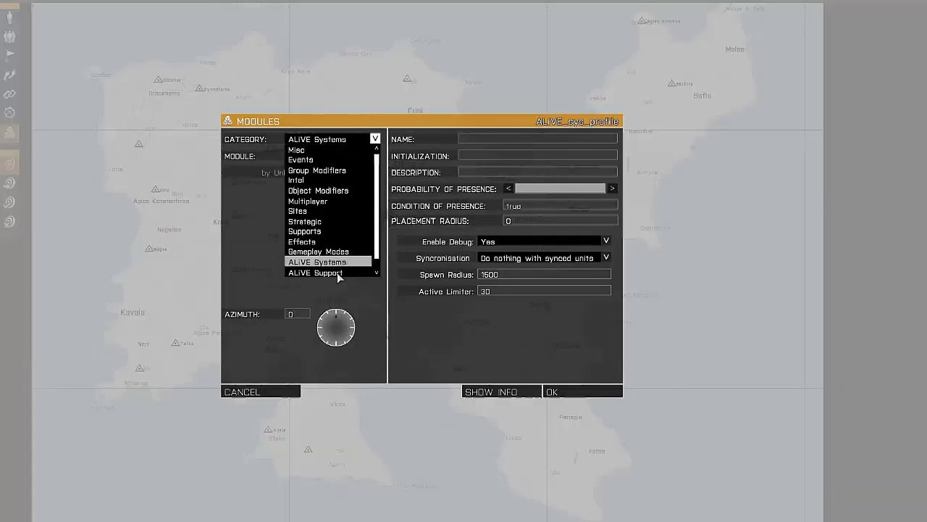
{"action": "scroll", "coordinate": [338, 271], "scroll_direction": "down", "scroll_amount": 1}
{"action": "left_click", "coordinate": [338, 270]}
{"action": "left_click", "coordinate": [347, 160]}
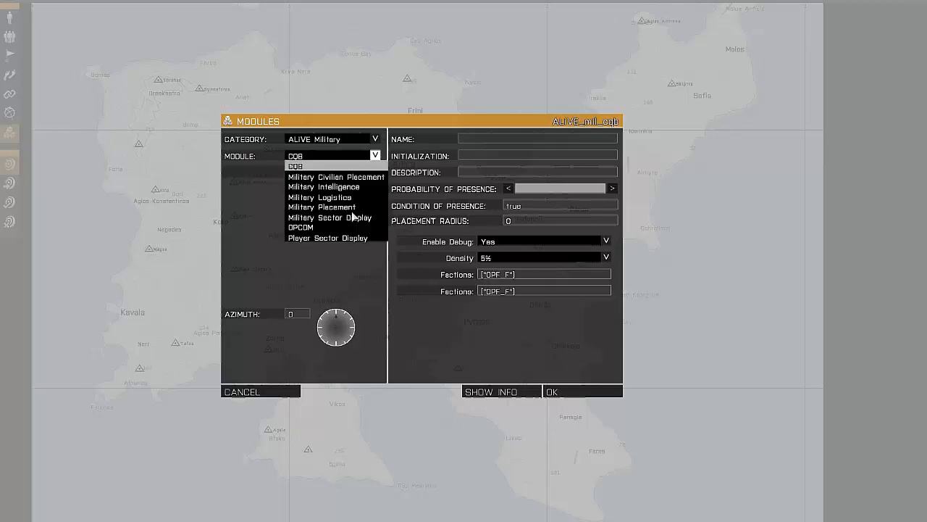
{"action": "left_click", "coordinate": [352, 210]}
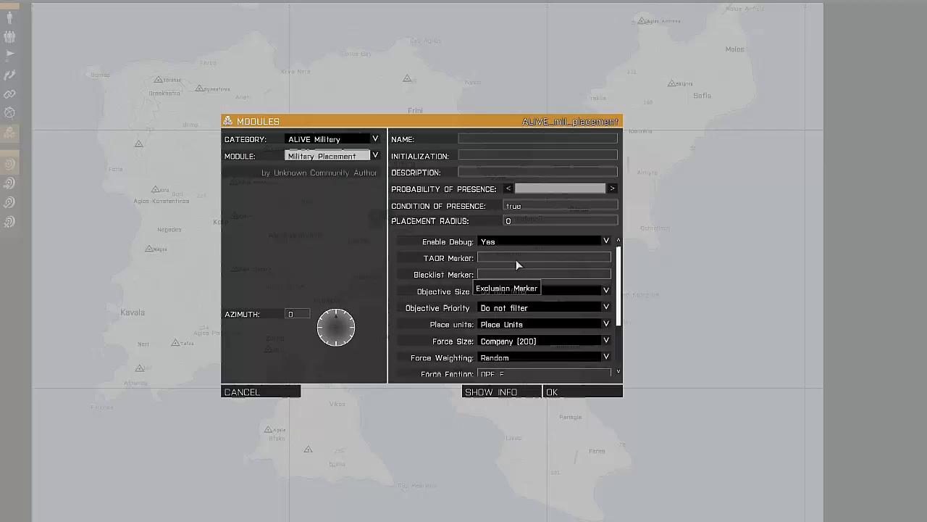
- Enter the OPFOR TAOR marker name for the Military Placement module
{"action": "left_click", "coordinate": [520, 257]}
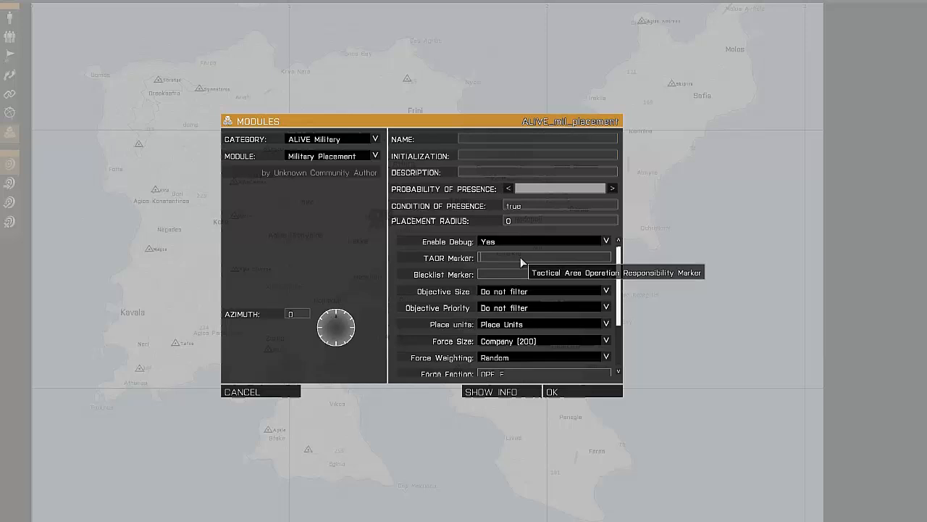
{"action": "type", "text": "OPFOR_TAOR_1"}
- Set the module's force weighting to Light Infantry and force size to Battalion (400), and place it near Agios Georgios
{"action": "scroll", "coordinate": [557, 328], "scroll_direction": "down", "scroll_amount": 4}
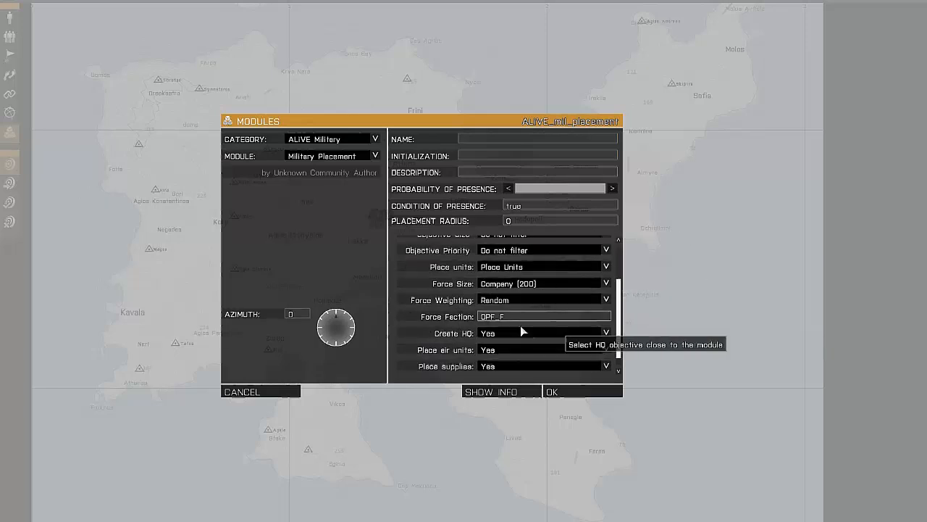
{"action": "scroll", "coordinate": [522, 330], "scroll_direction": "down", "scroll_amount": 1}
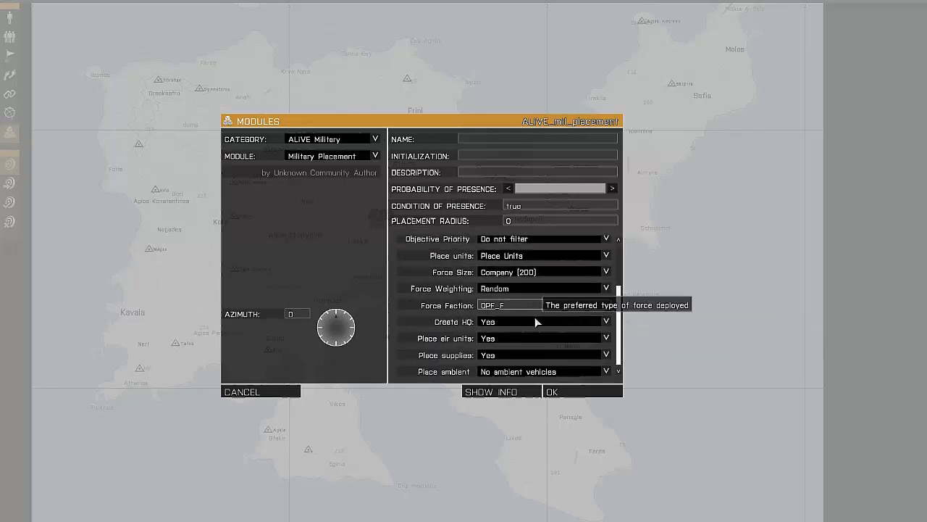
{"action": "left_click", "coordinate": [536, 289]}
{"action": "left_click", "coordinate": [544, 339]}
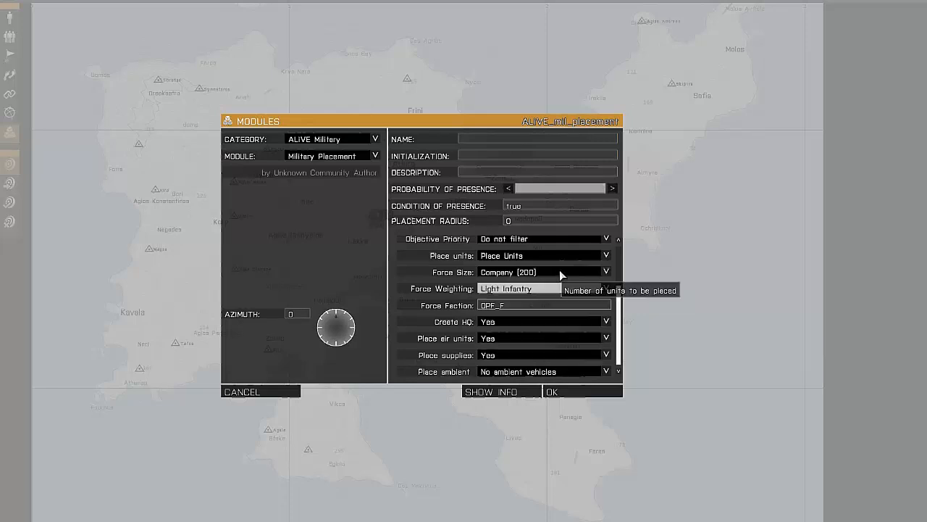
{"action": "left_click", "coordinate": [560, 273]}
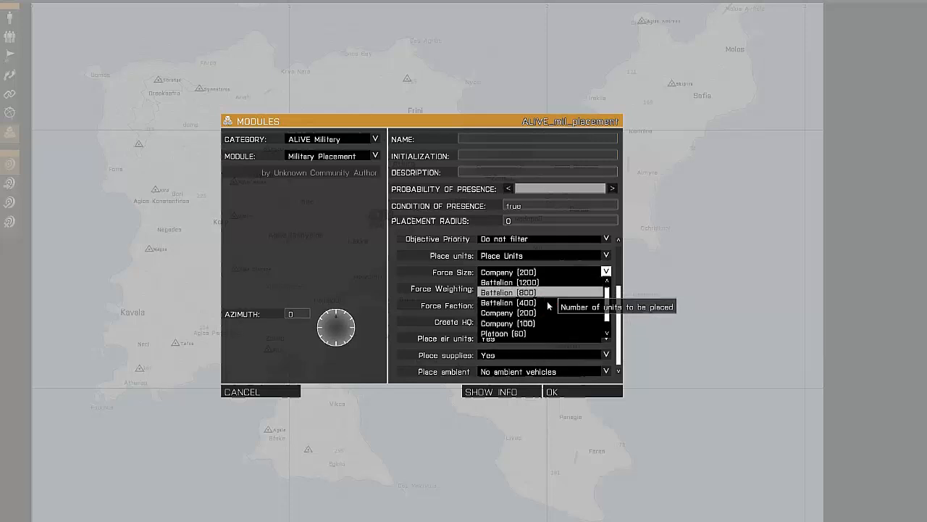
{"action": "left_click", "coordinate": [549, 304]}
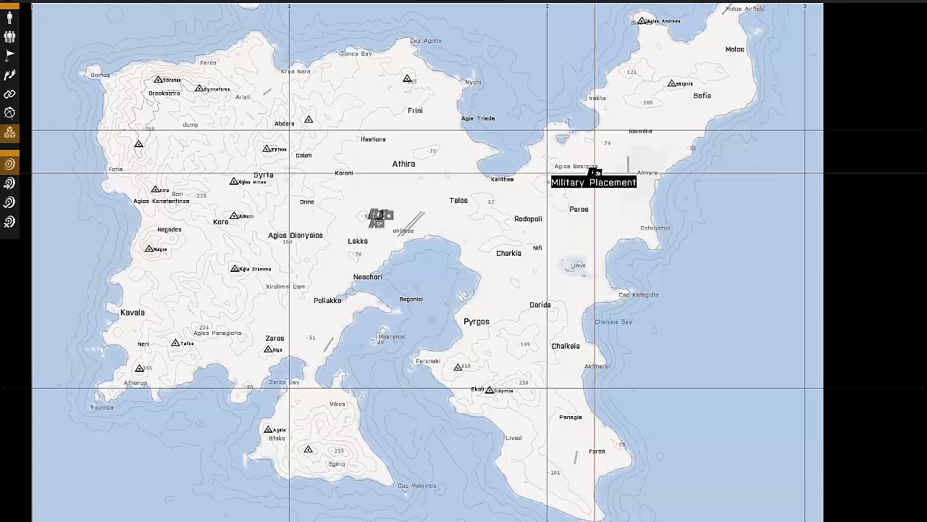
- Insert a rectangular marker named OPFOR_TAOR_1 over the northeast around Agios Georgios, with Axis A 4000 and Axis B 3000
{"action": "key", "text": "F6"}
{"action": "double_click", "coordinate": [500, 146]}
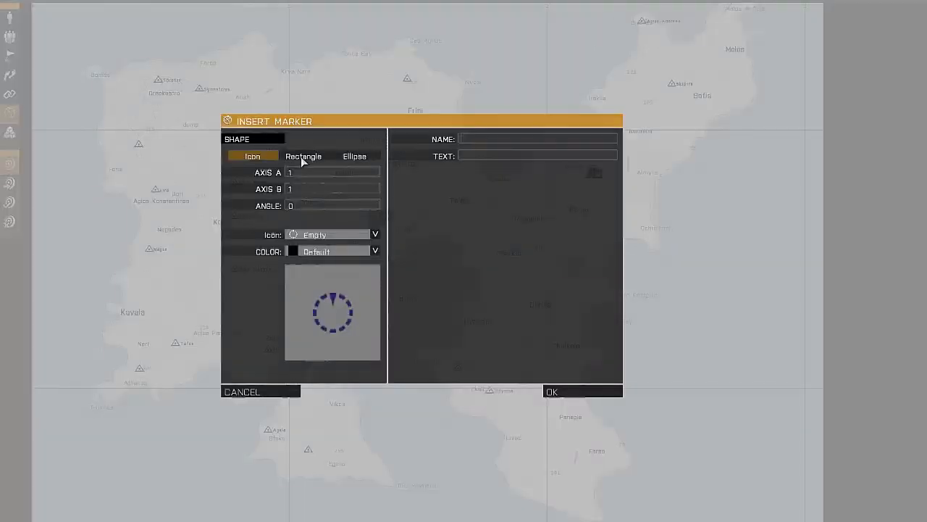
{"action": "left_click", "coordinate": [303, 156]}
{"action": "double_click", "coordinate": [288, 173]}
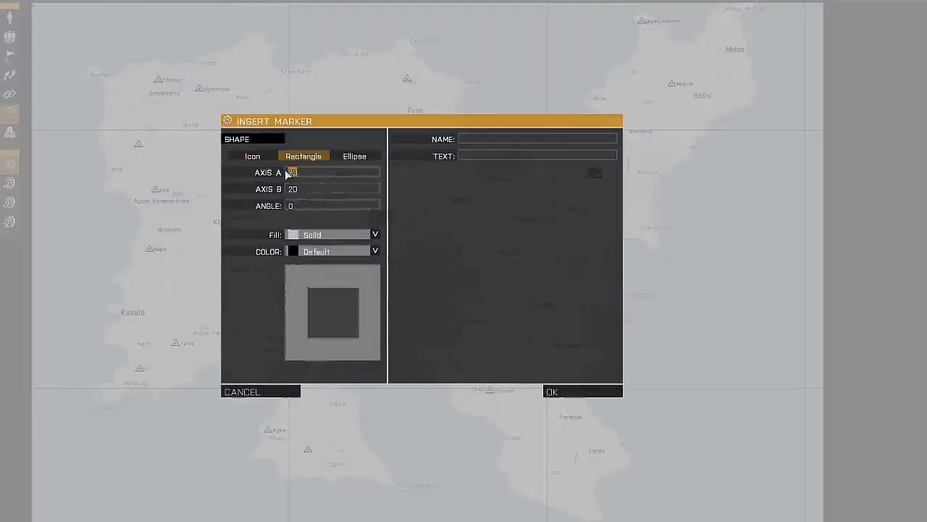
{"action": "type", "text": "4000"}
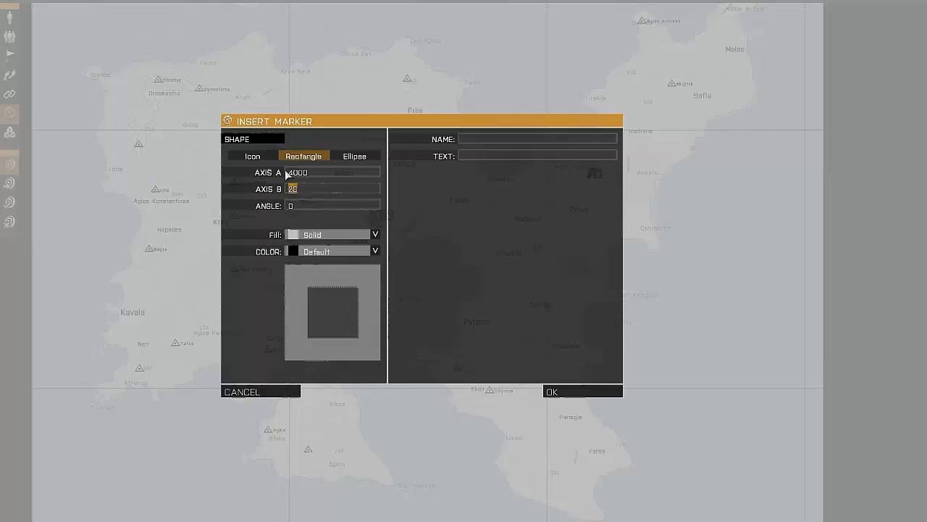
{"action": "type", "text": "3000"}
{"action": "left_click", "coordinate": [483, 134]}
{"action": "type", "text": "0"}
{"action": "type", "text": "PFOR_TAOR_1"}
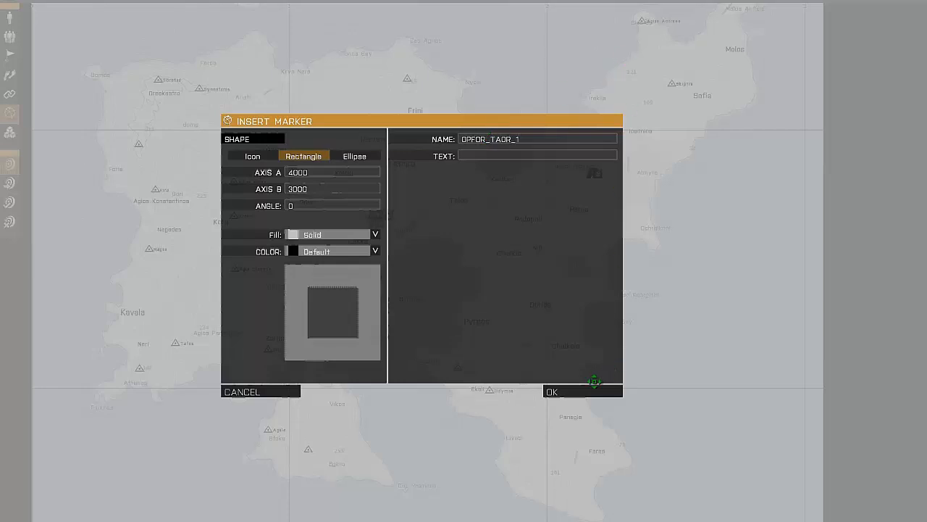
{"action": "left_click", "coordinate": [591, 389]}
- Enlarge the OPFOR_TAOR_1 marker with Axis A set to 5000, and move the Military Placement module just south of Limni
{"action": "double_click", "coordinate": [585, 167]}
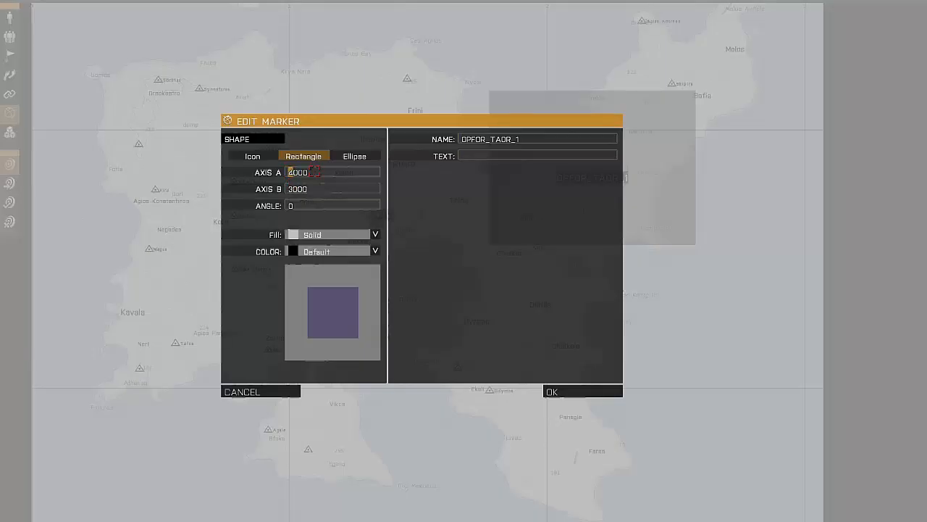
{"action": "type", "text": "5"}
{"action": "key", "text": "Return"}
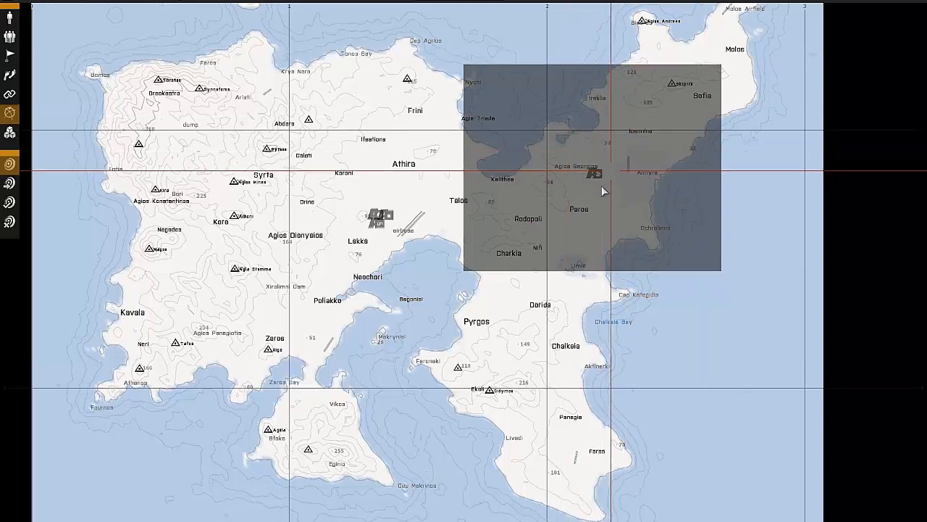
{"action": "left_click_drag", "start_coordinate": [596, 174], "coordinate": [590, 280]}
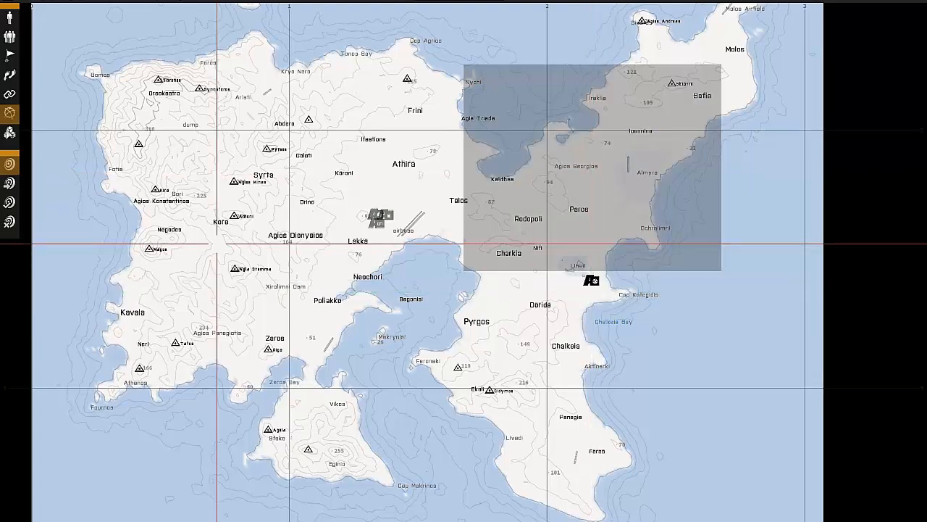
- Add an ALiVE Military OPCOM module beside the Military Placement module near Limni, with faction IRAN and debug set to No
{"action": "left_click", "coordinate": [8, 132]}
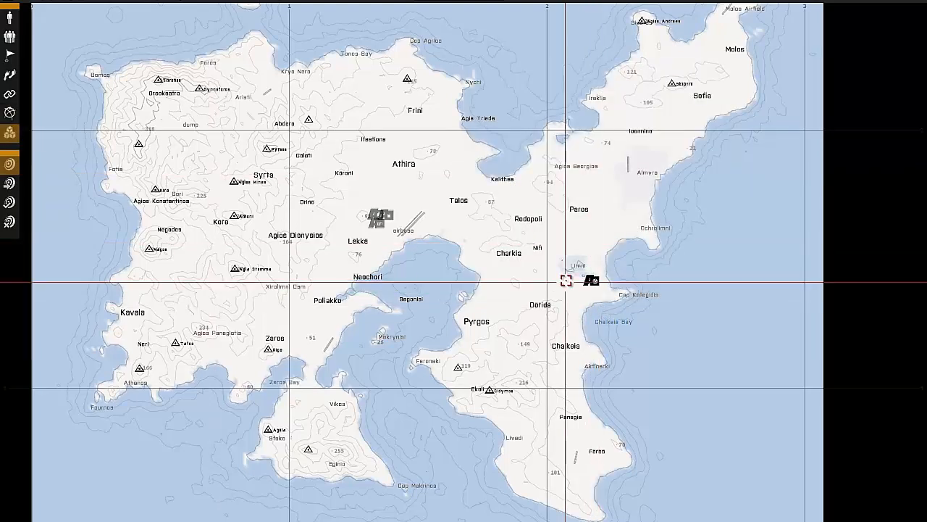
{"action": "double_click", "coordinate": [566, 281]}
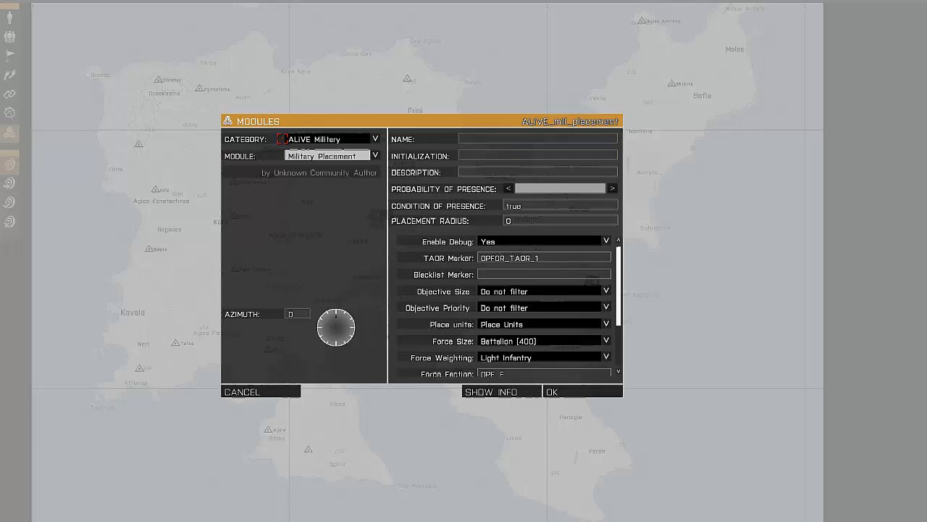
{"action": "left_click", "coordinate": [331, 163]}
{"action": "left_click", "coordinate": [334, 232]}
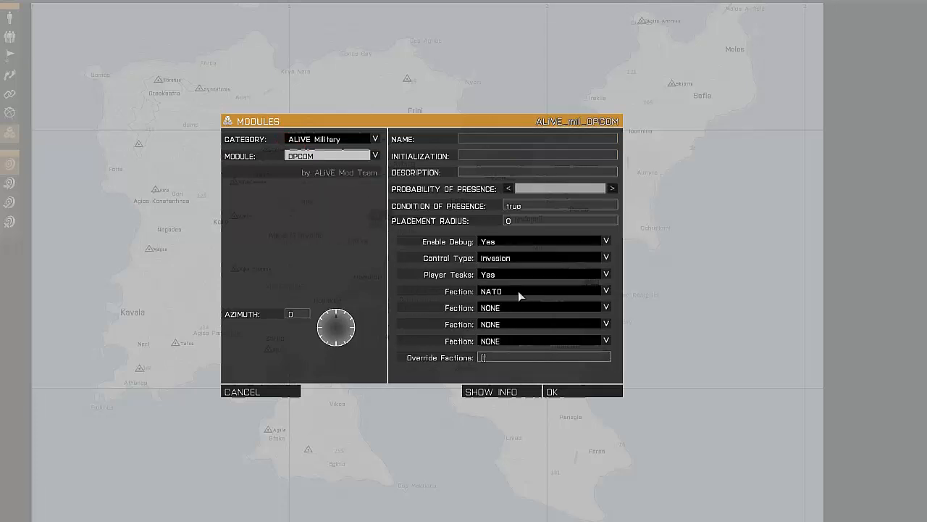
{"action": "left_click", "coordinate": [520, 292]}
{"action": "left_click", "coordinate": [520, 310]}
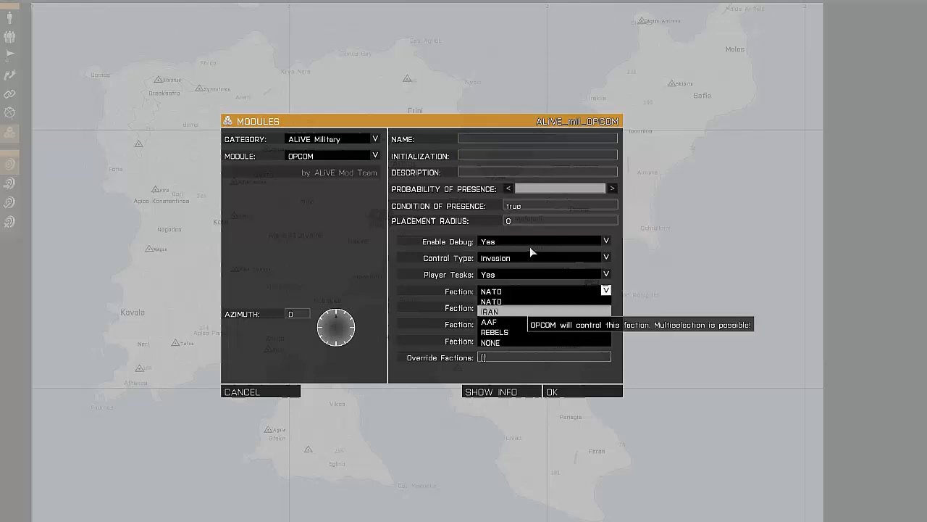
{"action": "left_click", "coordinate": [532, 242]}
{"action": "left_click", "coordinate": [535, 263]}
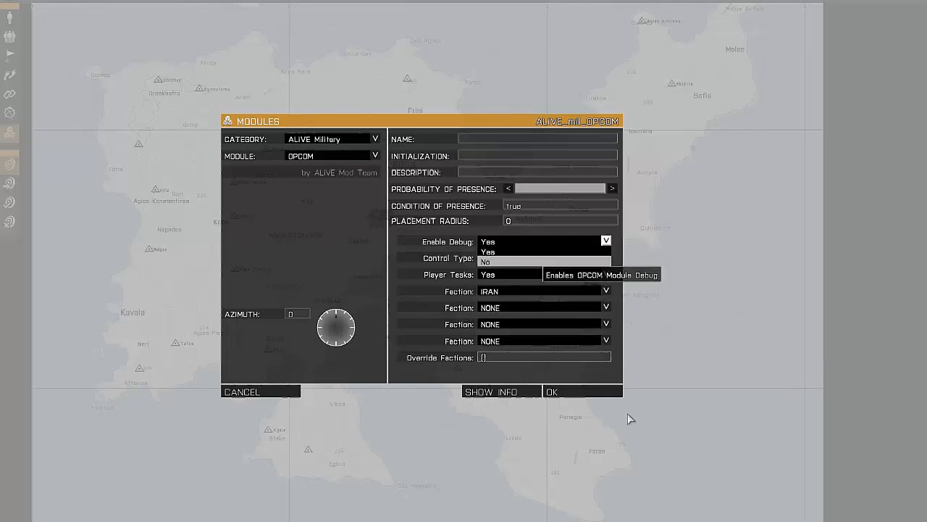
{"action": "left_click", "coordinate": [571, 391]}
{"action": "left_click", "coordinate": [591, 281]}
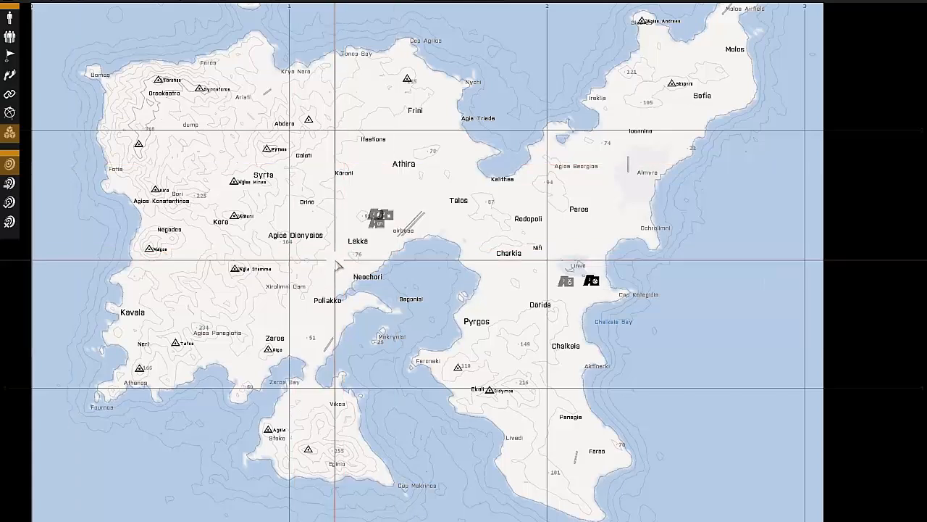
- Begin a Military Civilian Placement module between Lakka and Neochori with objective type Marine Infrastructure
{"action": "double_click", "coordinate": [337, 266]}
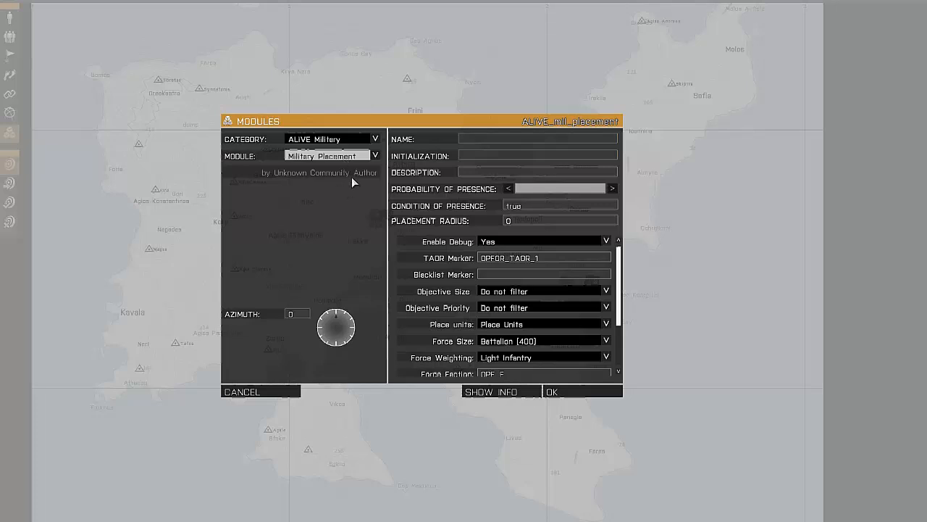
{"action": "left_click", "coordinate": [353, 157]}
{"action": "left_click", "coordinate": [355, 176]}
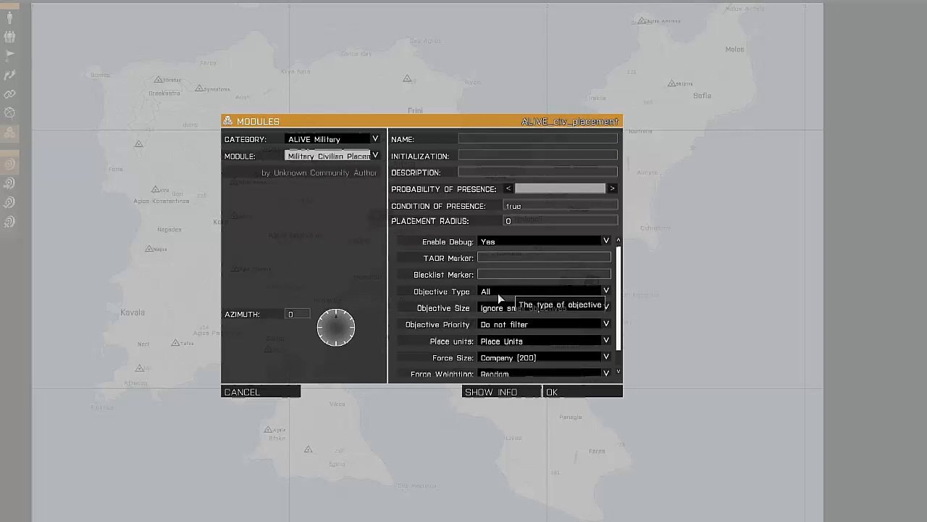
{"action": "left_click", "coordinate": [526, 293]}
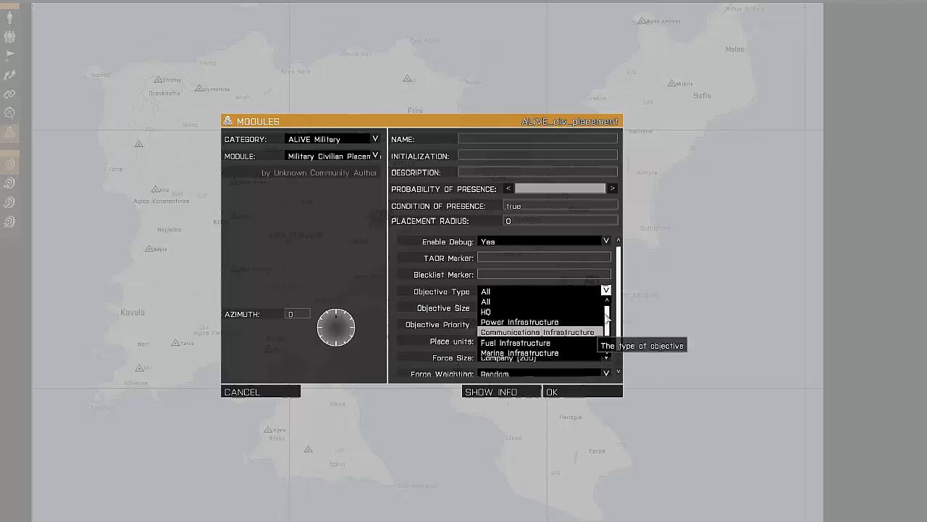
{"action": "scroll", "coordinate": [610, 335], "scroll_direction": "down", "scroll_amount": 2}
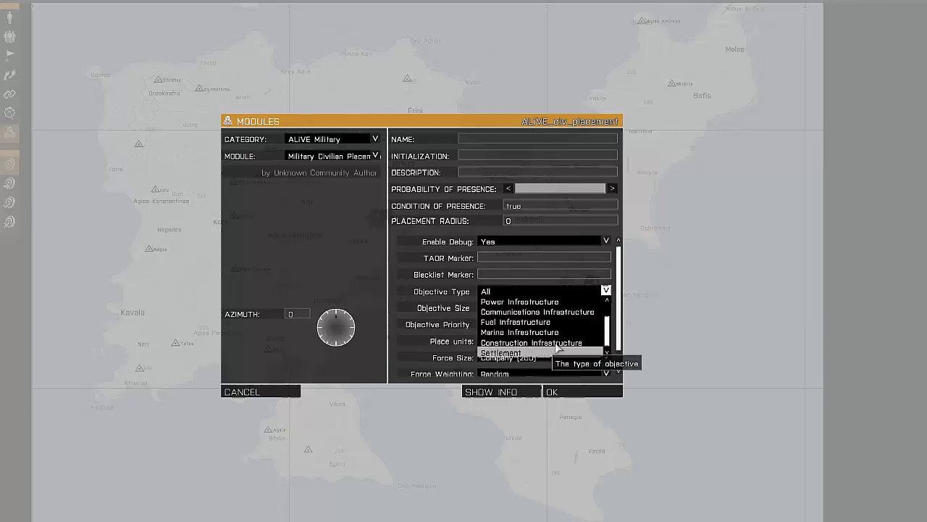
{"action": "left_click", "coordinate": [536, 332]}
{"action": "scroll", "coordinate": [549, 316], "scroll_direction": "down", "scroll_amount": 1}
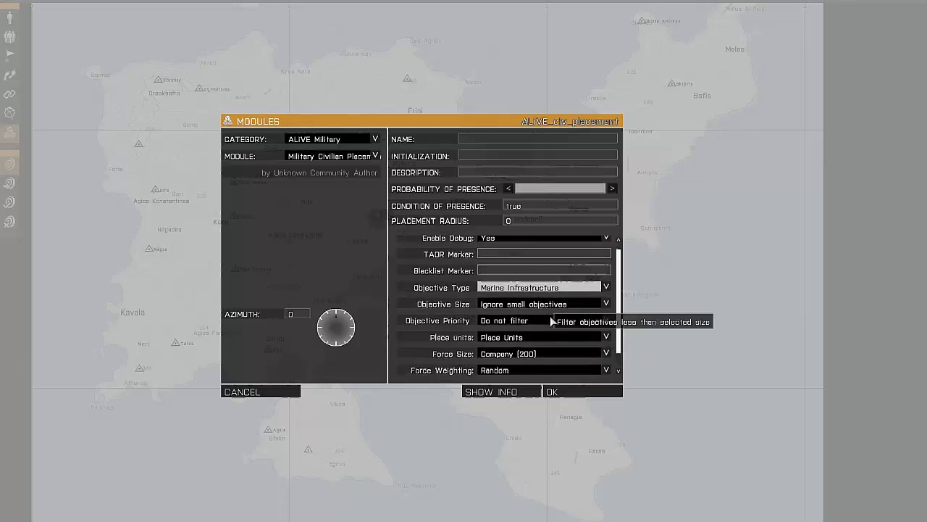
- Set the civilian placement's force size to Battalion (400), force faction to BLU_F and force weighting to Light Infantry
{"action": "left_click", "coordinate": [546, 350]}
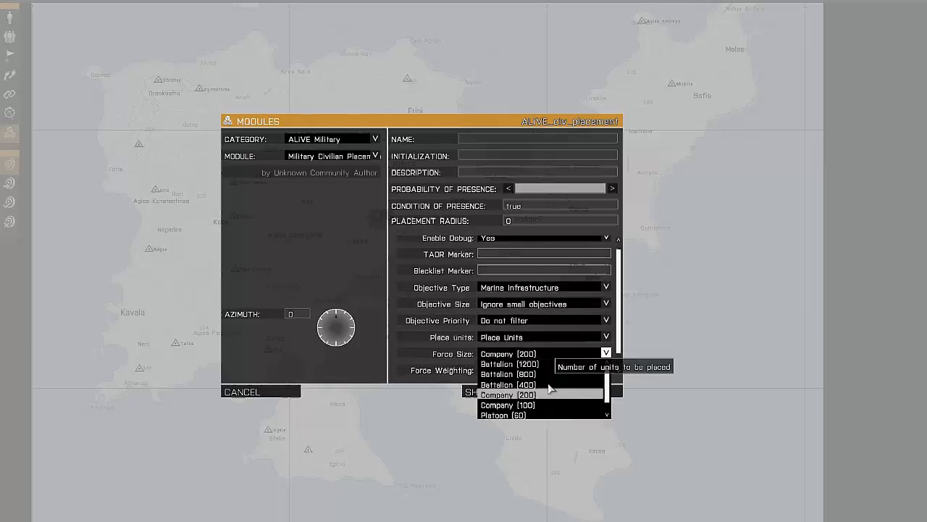
{"action": "left_click", "coordinate": [537, 370]}
{"action": "scroll", "coordinate": [537, 368], "scroll_direction": "down", "scroll_amount": 1}
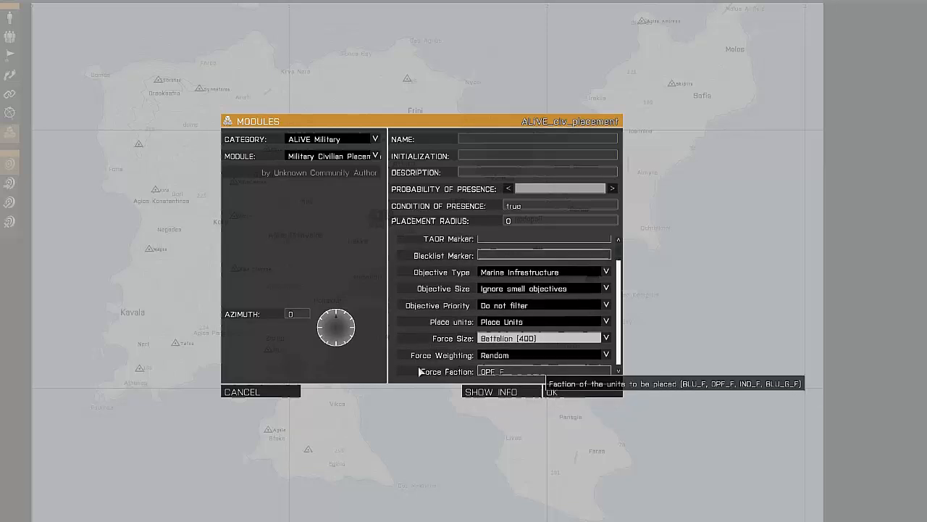
{"action": "type", "text": "BLU_F"}
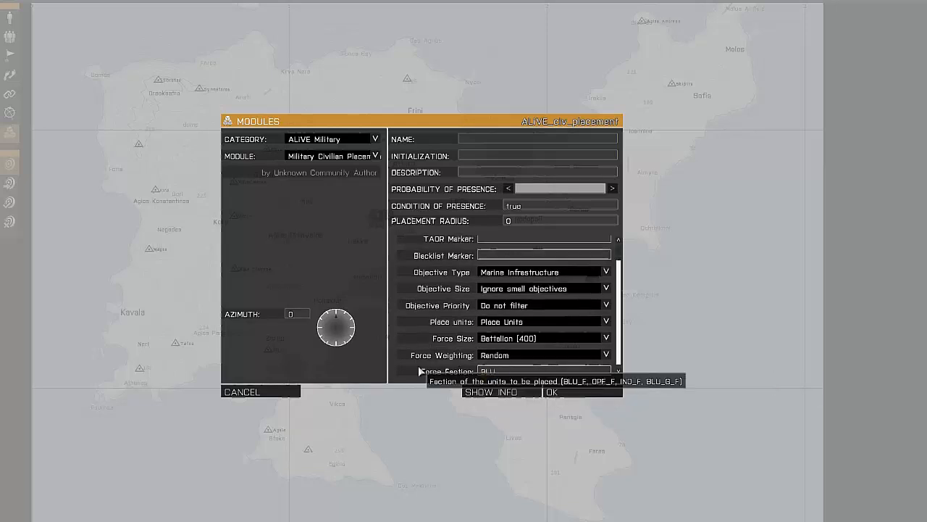
{"action": "left_click", "coordinate": [536, 358]}
{"action": "left_click", "coordinate": [535, 405]}
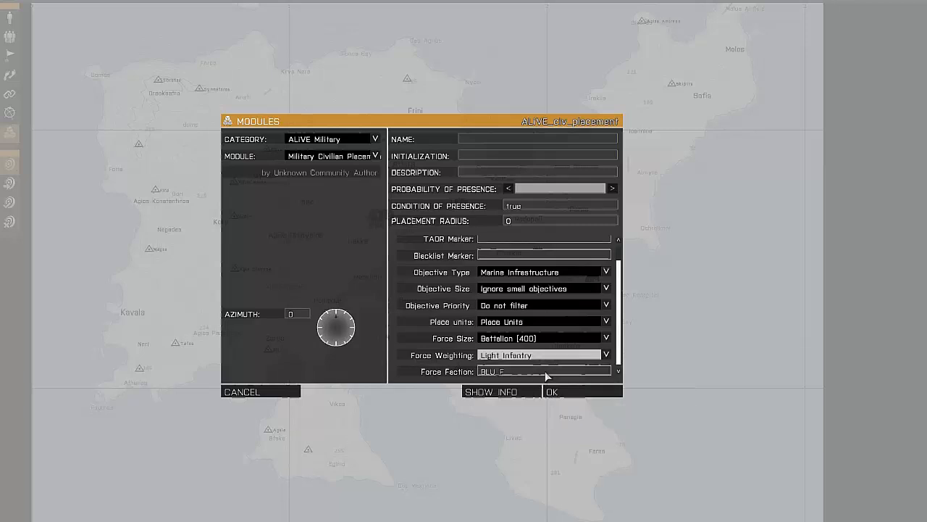
- Enter BLUFOR_TAOR_1 as the TAOR marker and place the Military Civilian Placement module on the map
{"action": "scroll", "coordinate": [507, 267], "scroll_direction": "up", "scroll_amount": 1}
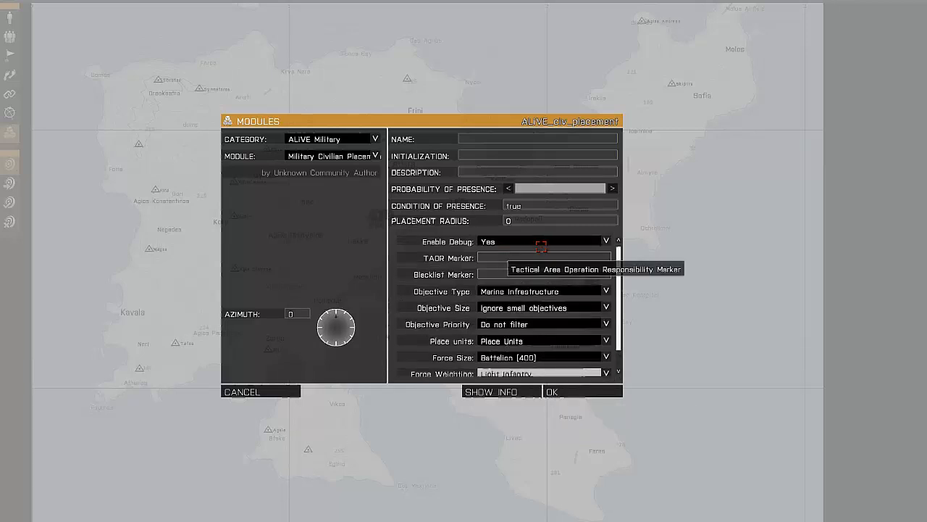
{"action": "type", "text": "BL"}
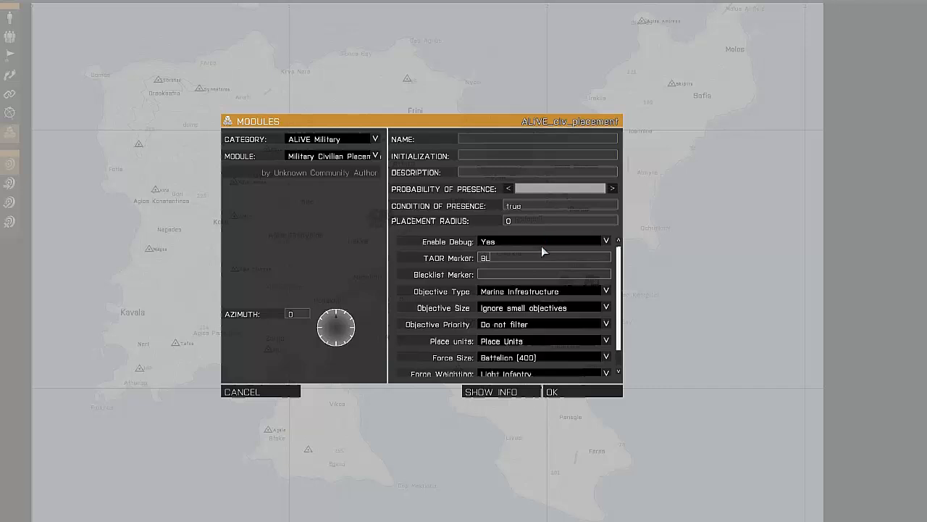
{"action": "type", "text": "UFOR_TAOR_1"}
{"action": "left_click", "coordinate": [564, 392]}
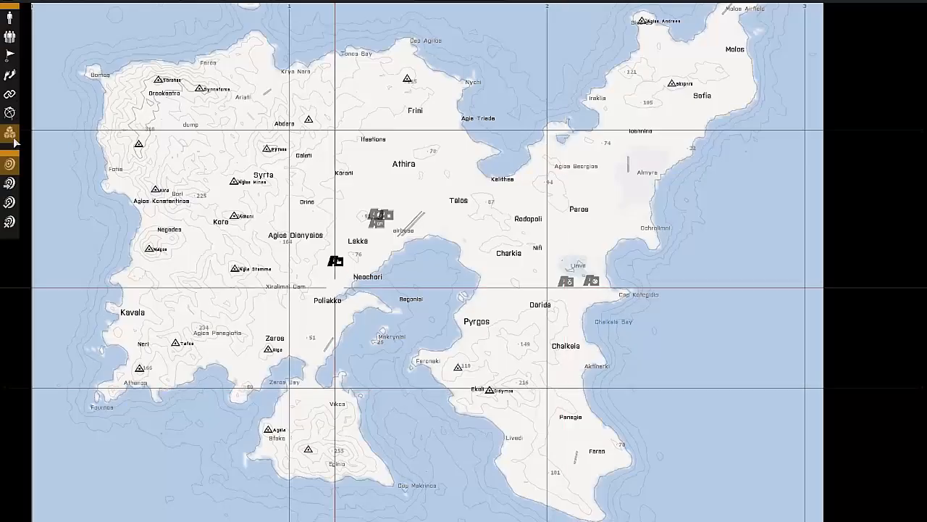
- Insert a rectangular marker named BLUFOR_TAOR_1 on the western part of the island, with Axis A 5000 and Axis B 4000
{"action": "key", "text": "F6"}
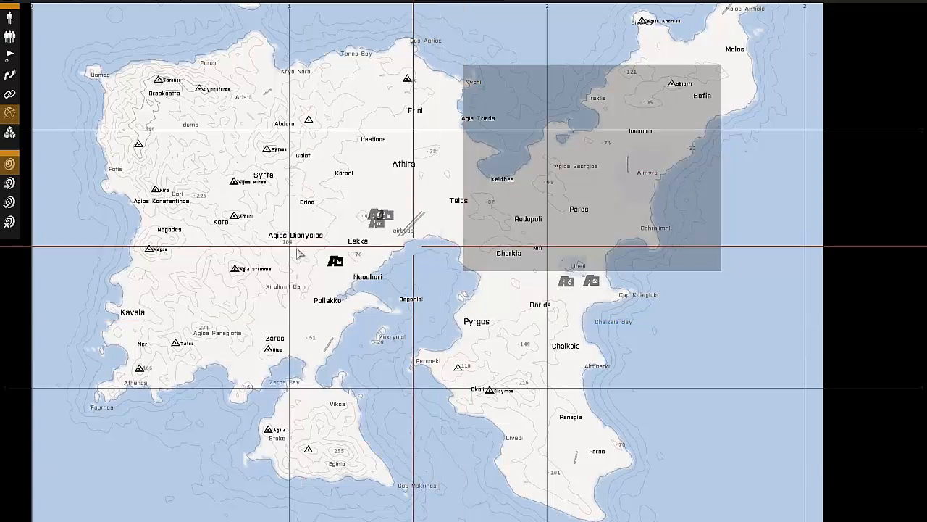
{"action": "double_click", "coordinate": [308, 164]}
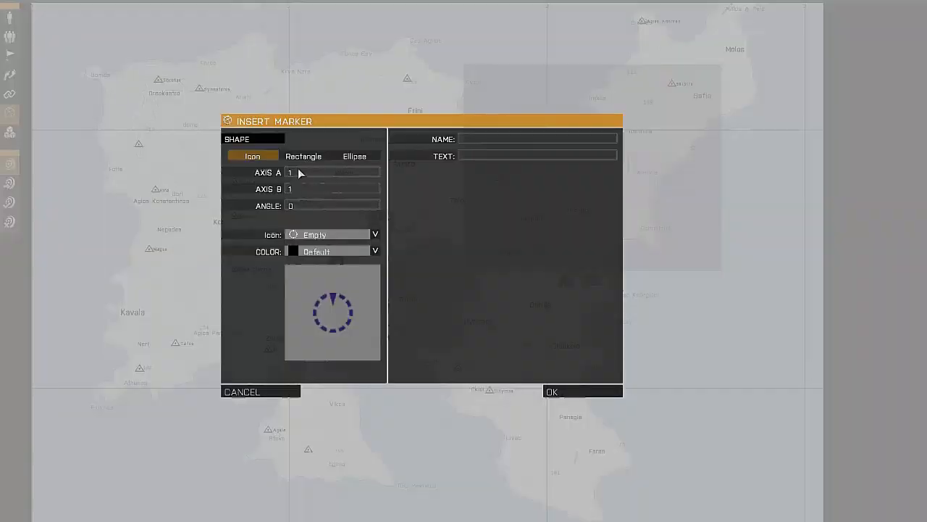
{"action": "left_click", "coordinate": [303, 155]}
{"action": "type", "text": "5000"}
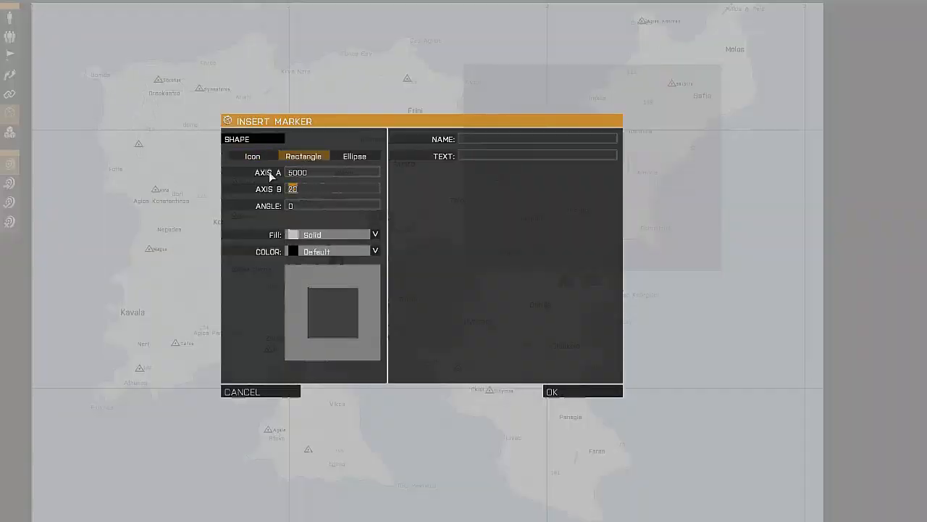
{"action": "type", "text": "4000"}
{"action": "left_click", "coordinate": [464, 139]}
{"action": "type", "text": "BLUFOR_"}
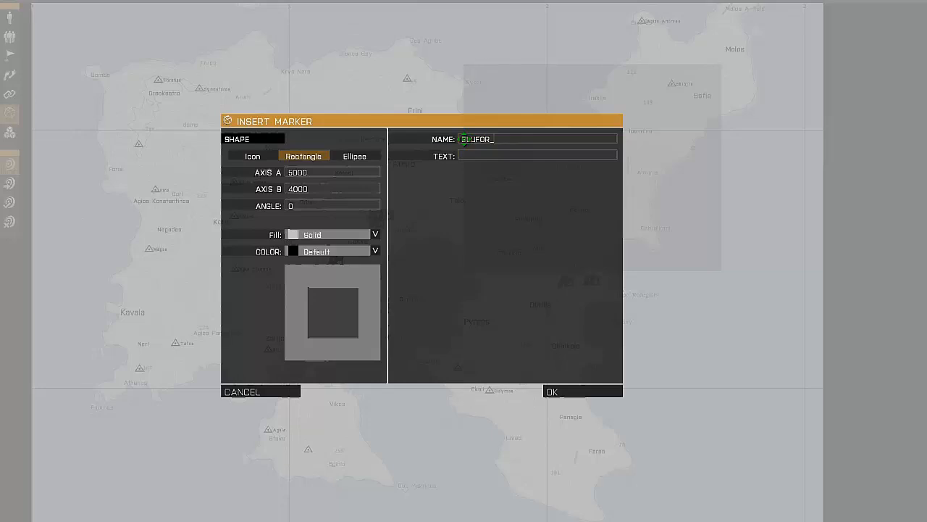
{"action": "type", "text": "TAOR_"}
{"action": "key", "text": "Return"}
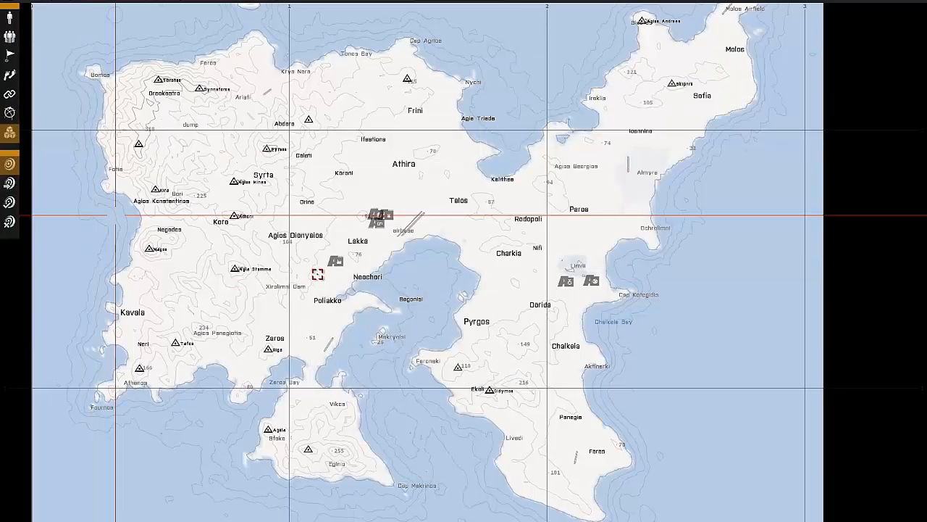
- Add an OPCOM module for the NATO faction beside the Military Civilian Placement module near Neochori, and switch to synchronization mode
{"action": "double_click", "coordinate": [323, 157]}
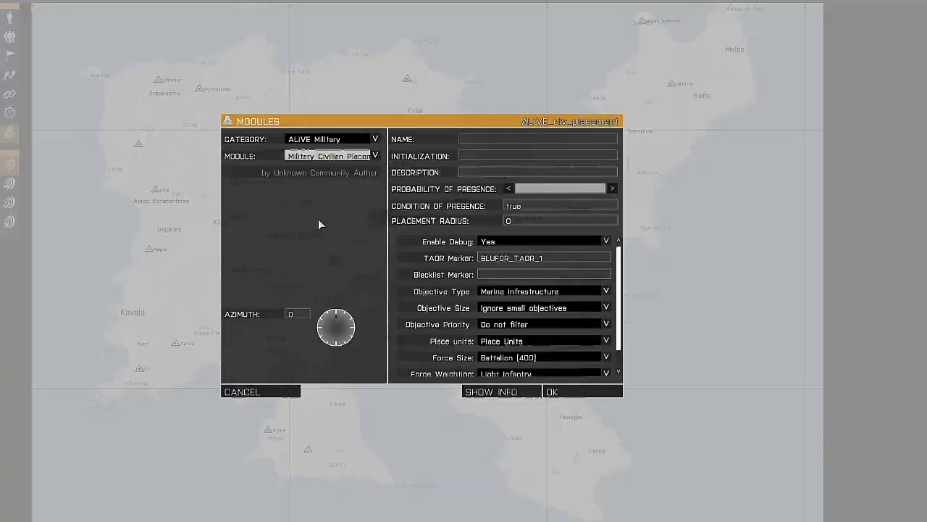
{"action": "left_click", "coordinate": [330, 156]}
{"action": "left_click", "coordinate": [311, 225]}
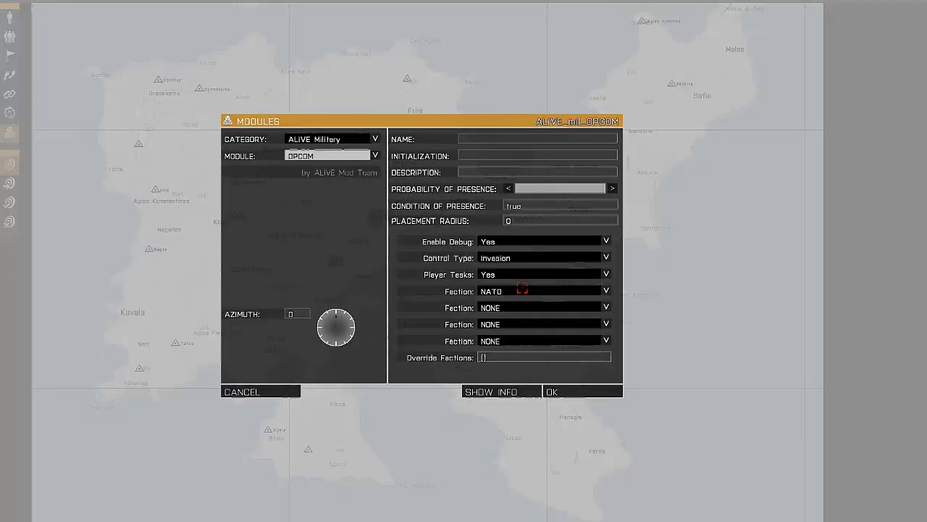
{"action": "left_click", "coordinate": [523, 255]}
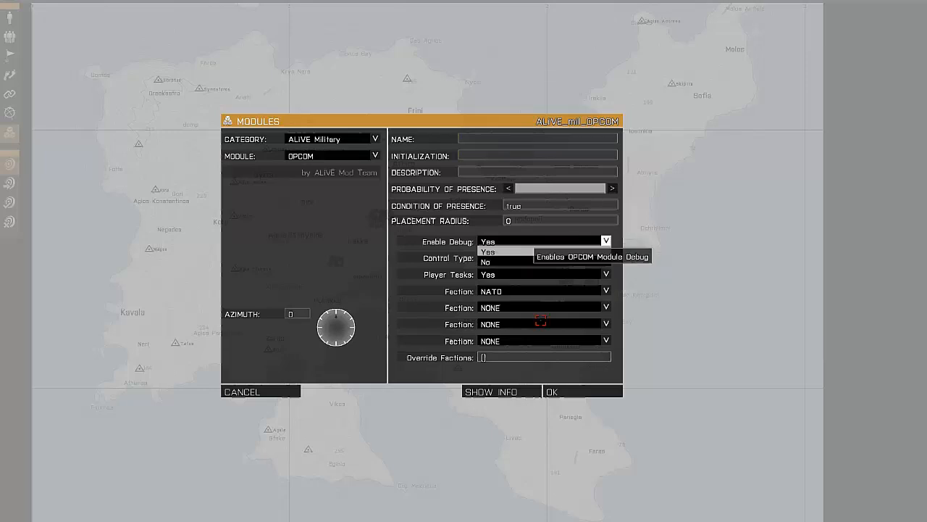
{"action": "left_click", "coordinate": [560, 392]}
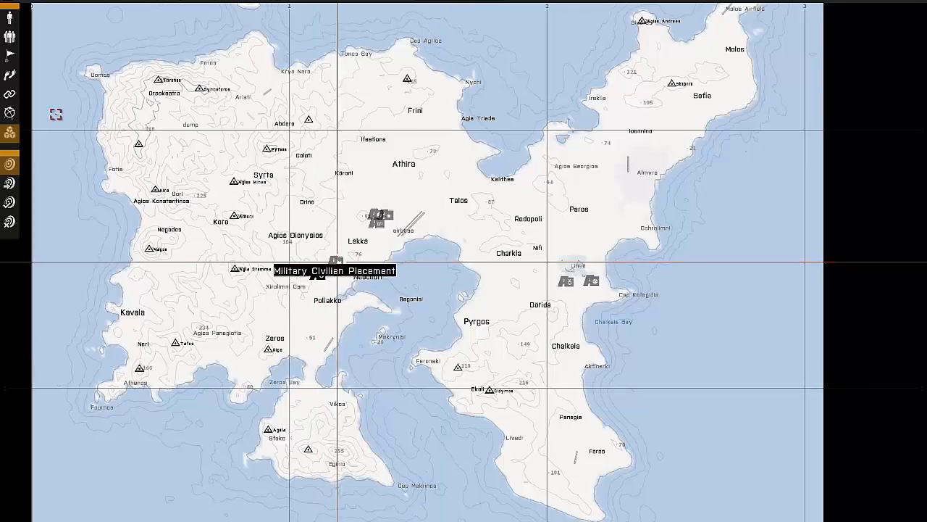
{"action": "key", "text": "F5"}
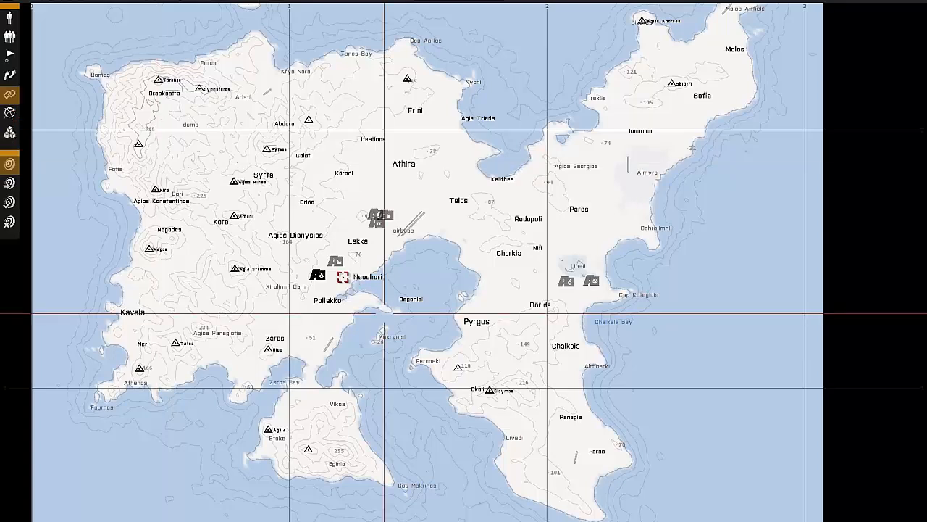
- Synchronize the NATO OPCOM module with the Military Civilian Placement module near Neochori
{"action": "mouse_move", "coordinate": [331, 261]}
{"action": "left_mouse_down"}
{"action": "mouse_move", "coordinate": [317, 276]}
{"action": "mouse_move", "coordinate": [337, 260]}
{"action": "left_mouse_up"}
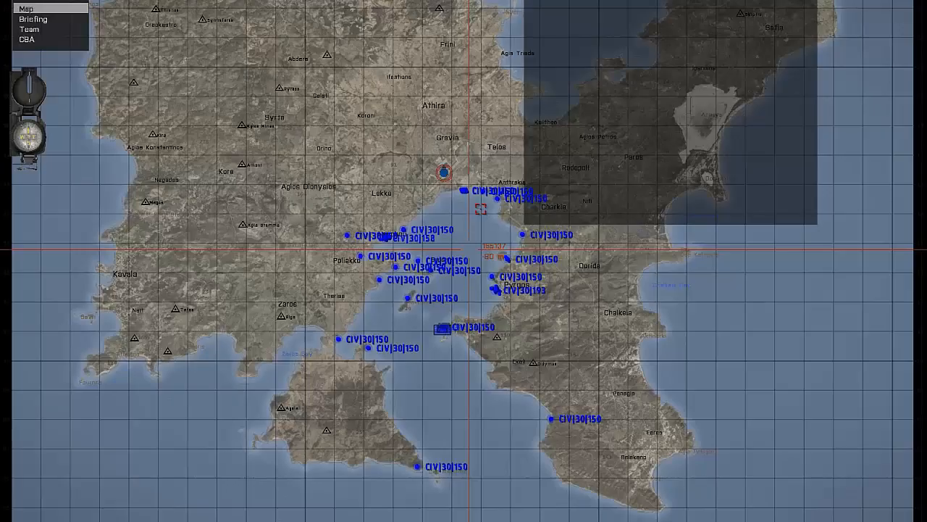
- Examine the objective and group markers of both sides on the in-game map, from the Pyrgos Gulf to the northeast
{"action": "scroll", "coordinate": [463, 188], "scroll_direction": "up", "scroll_amount": 2}
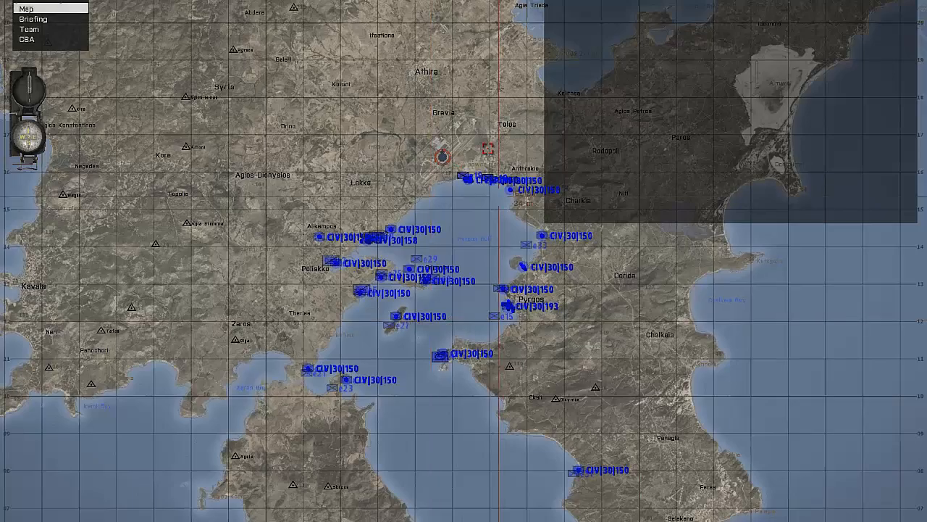
{"action": "scroll", "coordinate": [464, 159], "scroll_direction": "up", "scroll_amount": 5}
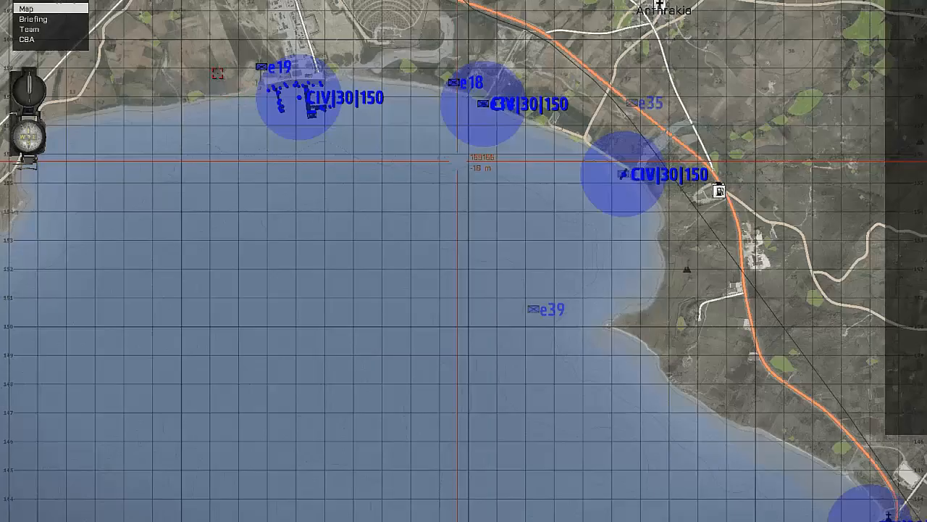
{"action": "scroll", "coordinate": [456, 159], "scroll_direction": "up", "scroll_amount": 2}
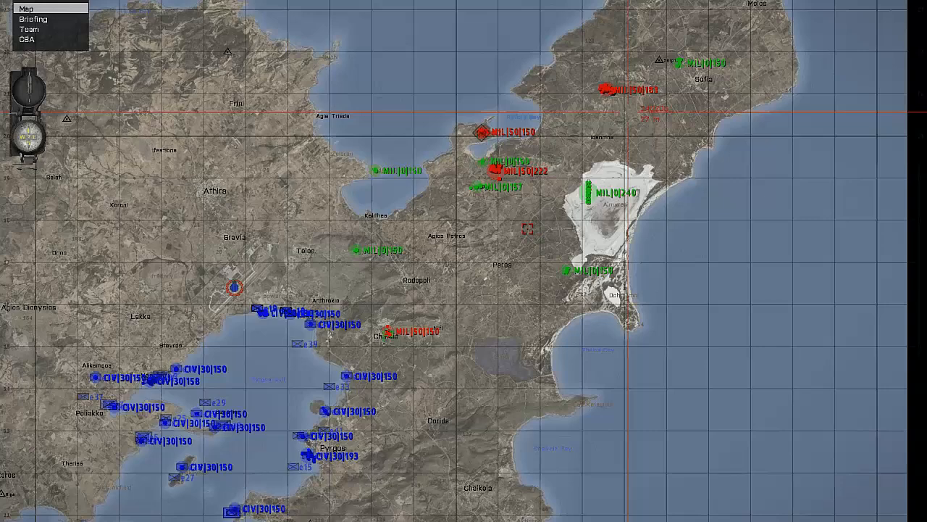
{"action": "right_click_drag", "start_coordinate": [356, 410], "coordinate": [485, 264]}
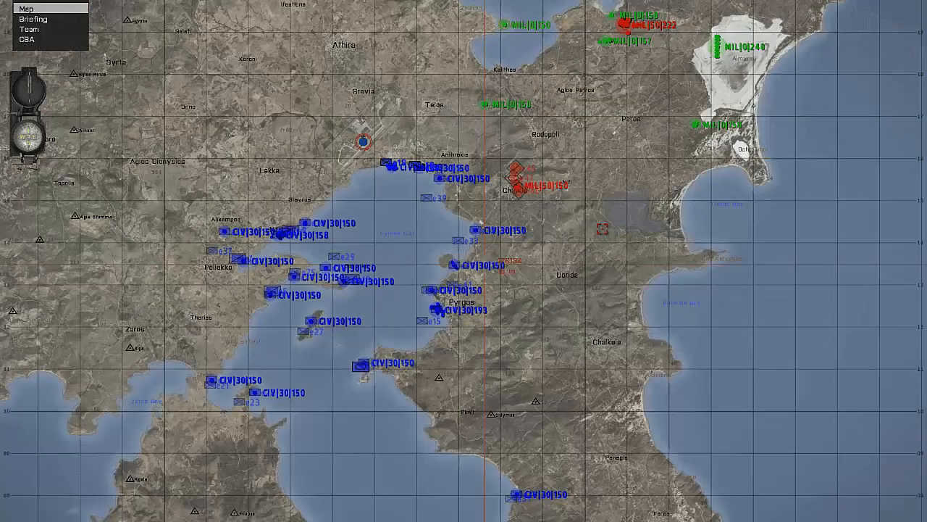
{"action": "scroll", "coordinate": [392, 150], "scroll_direction": "down", "scroll_amount": 2}
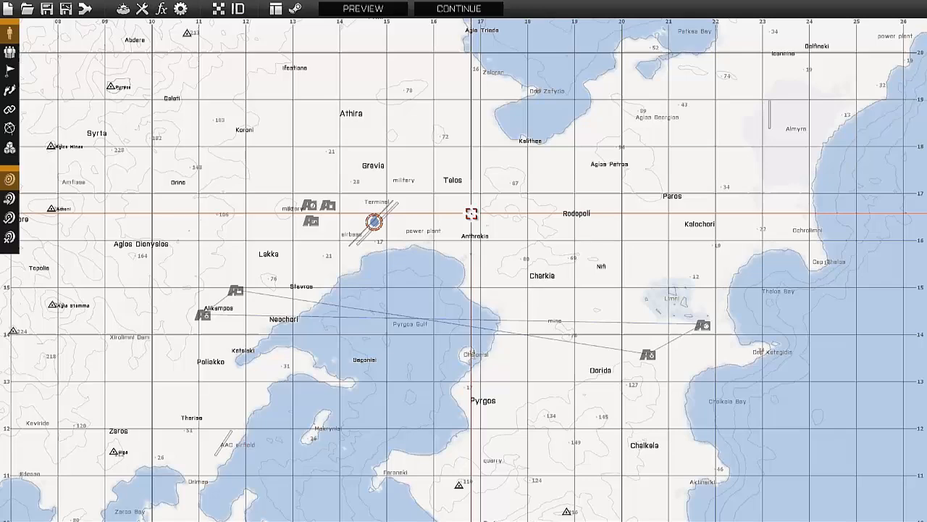
- Review the placement and OPCOM modules of both sides and their synchronization links on the editor map
{"action": "scroll", "coordinate": [474, 233], "scroll_direction": "down", "scroll_amount": 2}
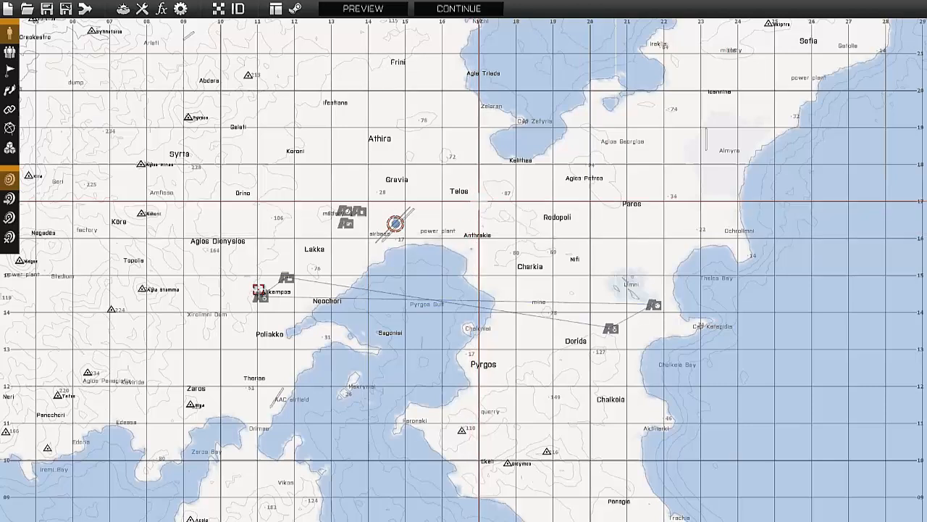
{"action": "left_click", "coordinate": [290, 275]}
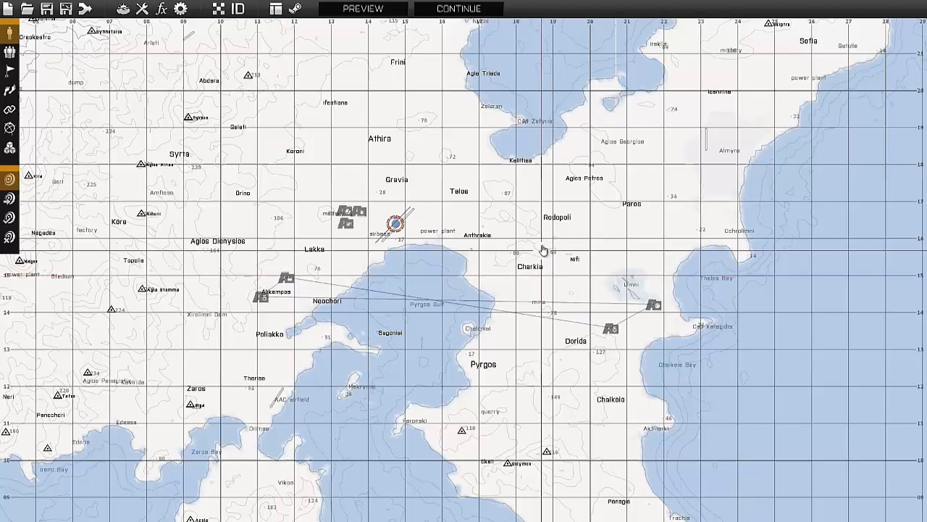
{"action": "scroll", "coordinate": [544, 247], "scroll_direction": "down", "scroll_amount": 5}
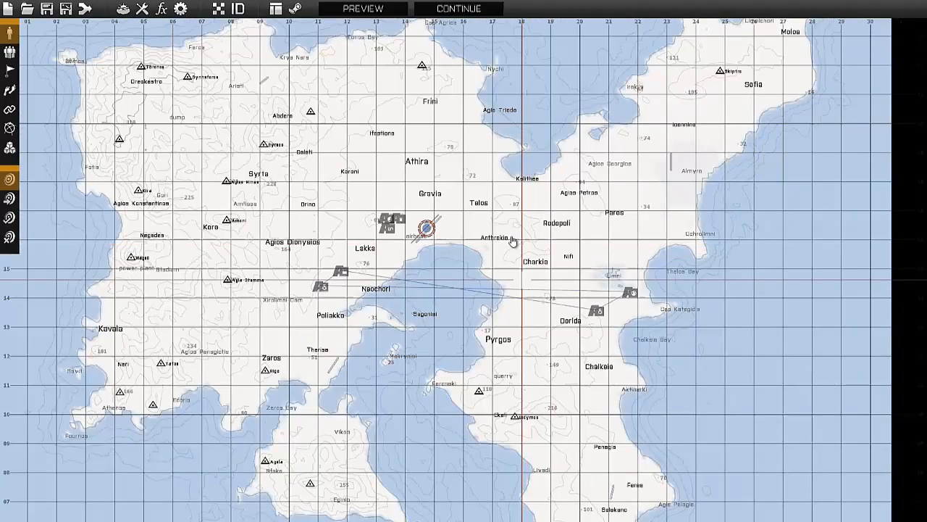
{"action": "scroll", "coordinate": [512, 241], "scroll_direction": "up", "scroll_amount": 6}
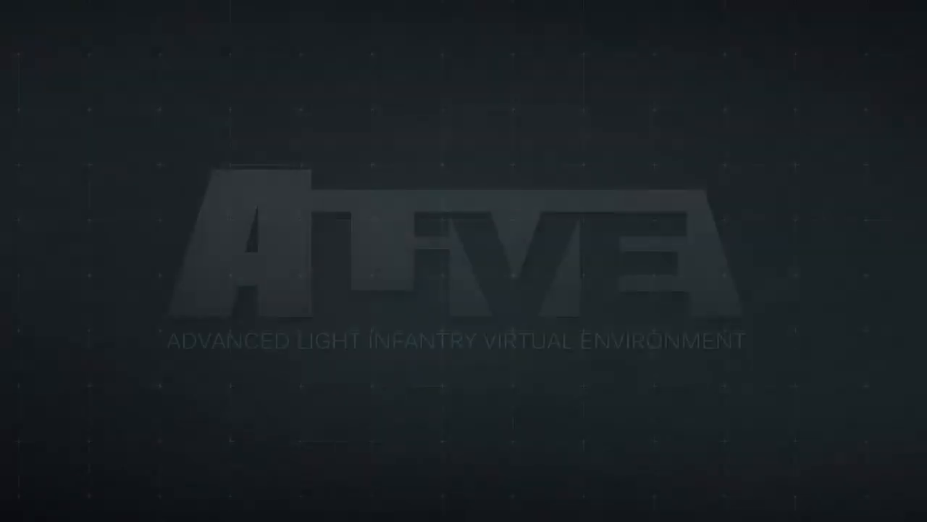